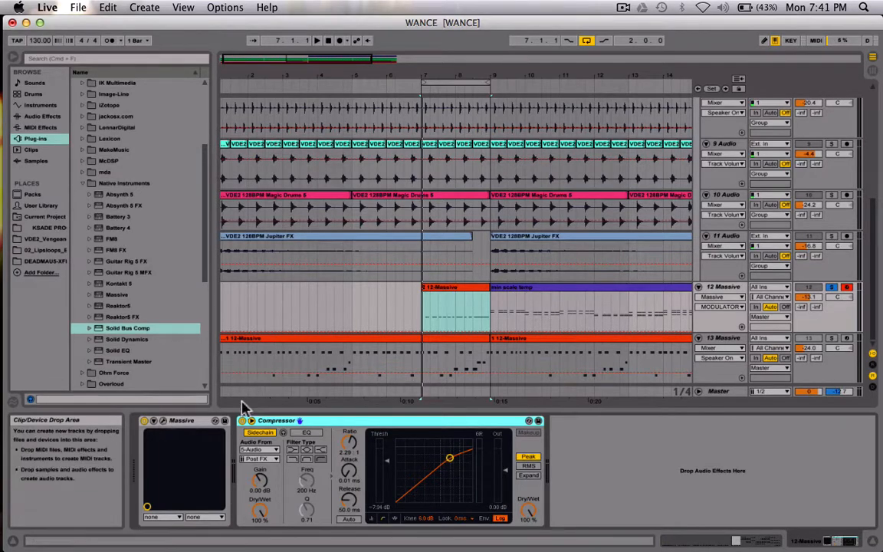
Open the Massive synth on track 12 and view its Voicing and oscillator settings
click(163, 421)
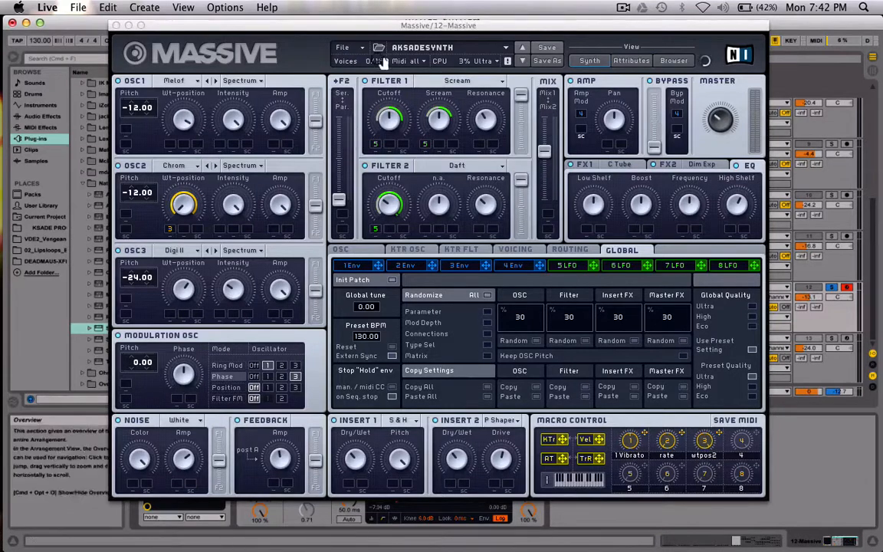
click(343, 47)
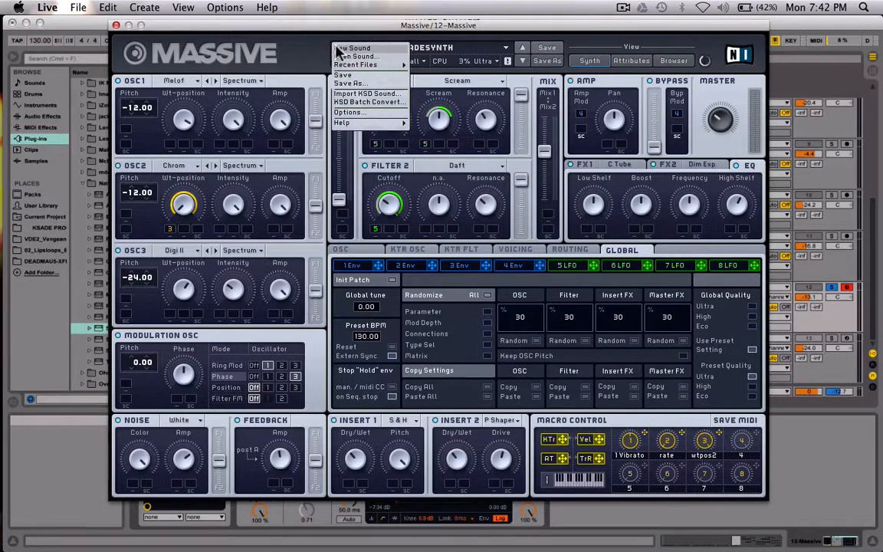
click(300, 55)
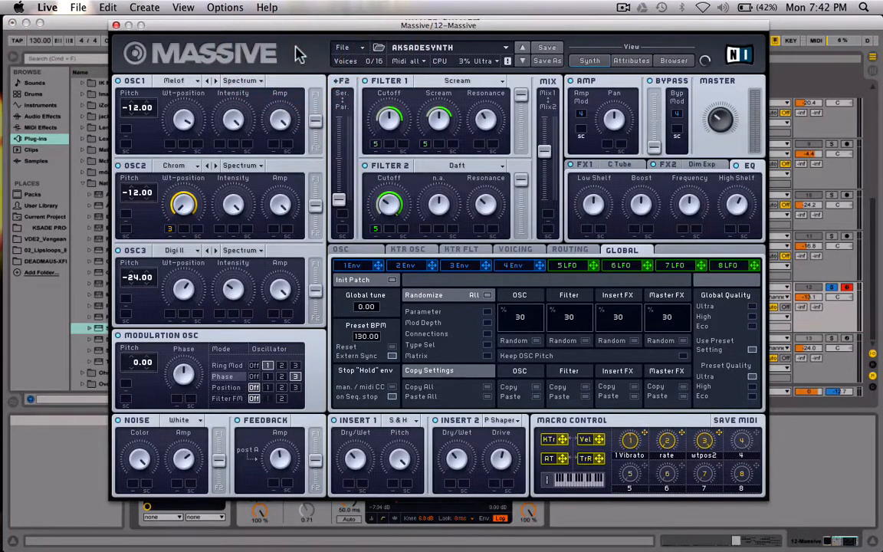
click(507, 251)
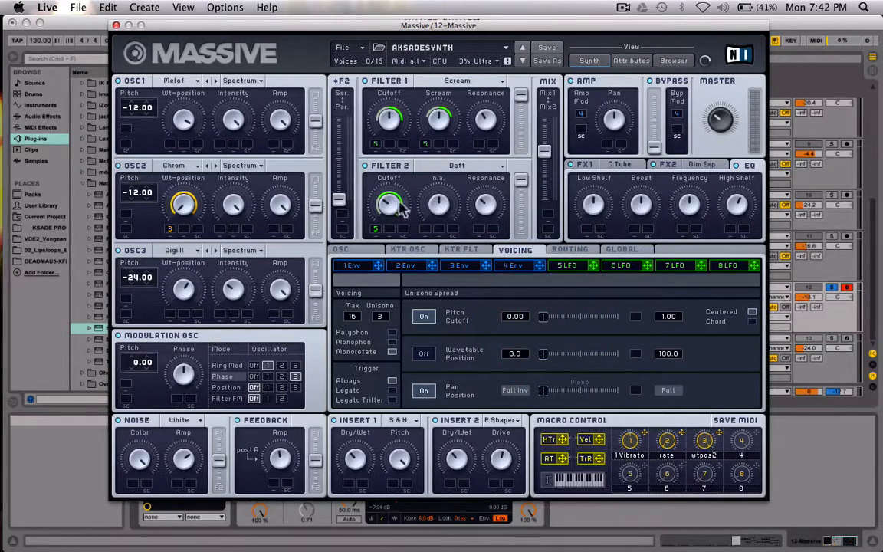
click(351, 253)
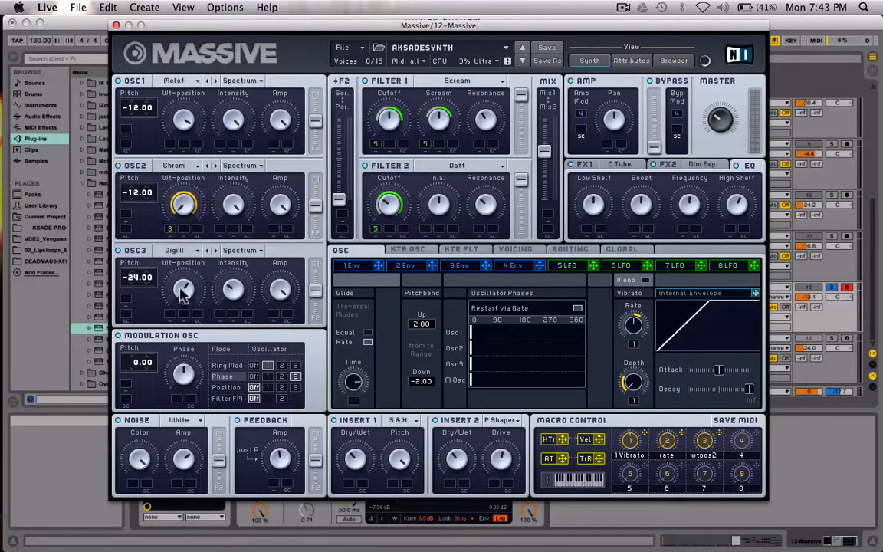
Shift the phases of 6 LFO's two curves so that the sine and the sawtooth both start at their peaks
click(627, 270)
drag(477, 380, 441, 373)
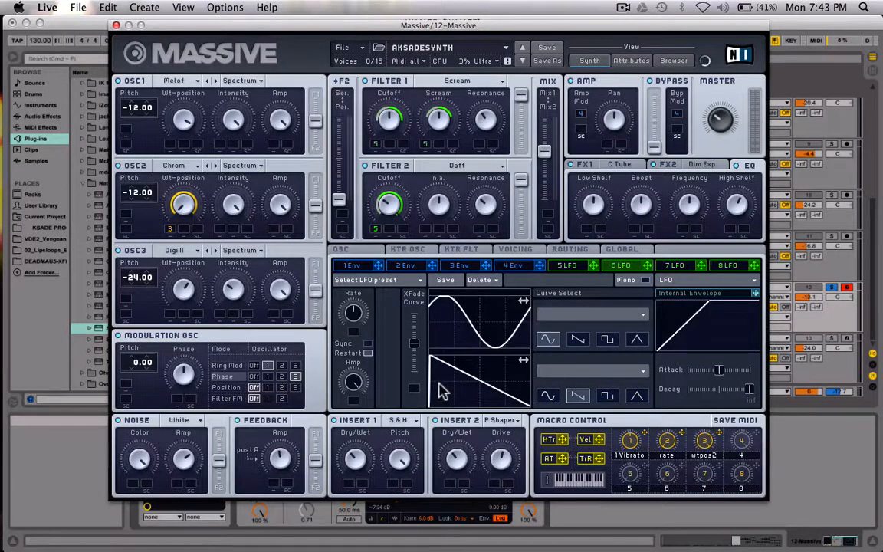
drag(439, 379, 438, 377)
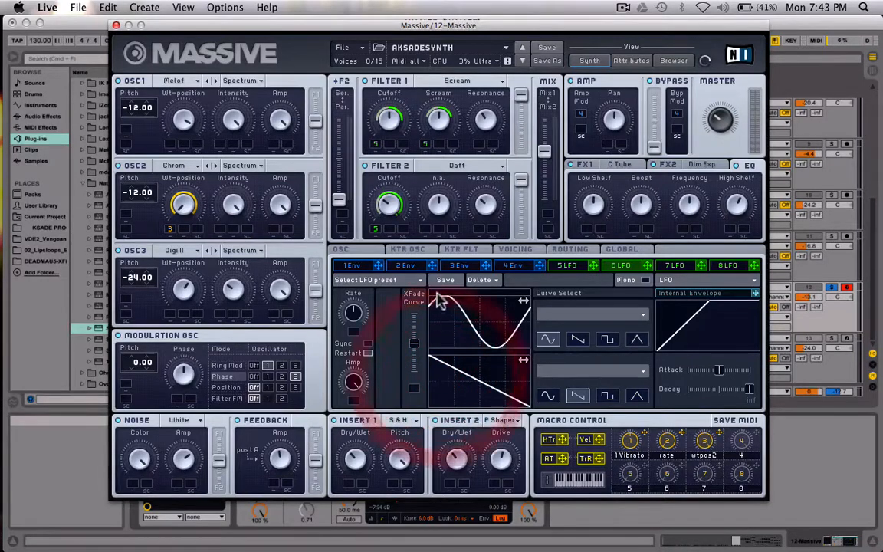
click(452, 375)
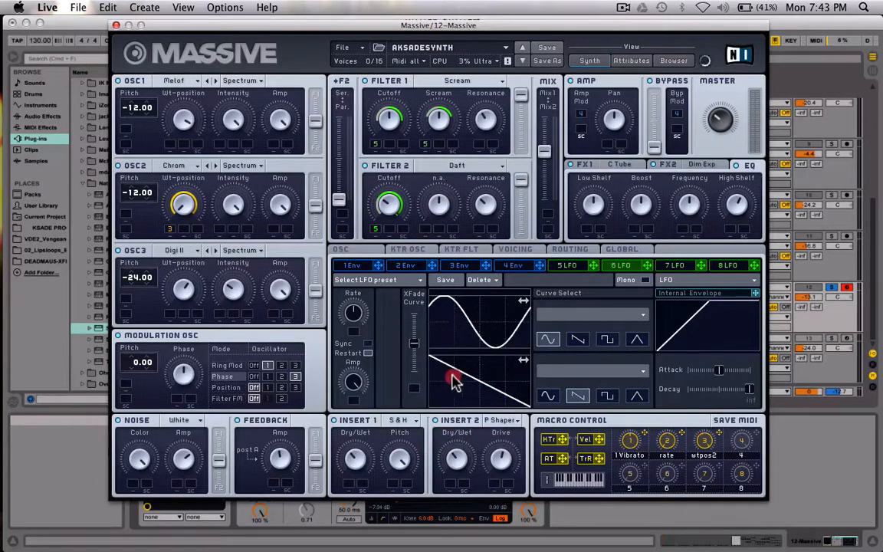
drag(452, 376, 491, 377)
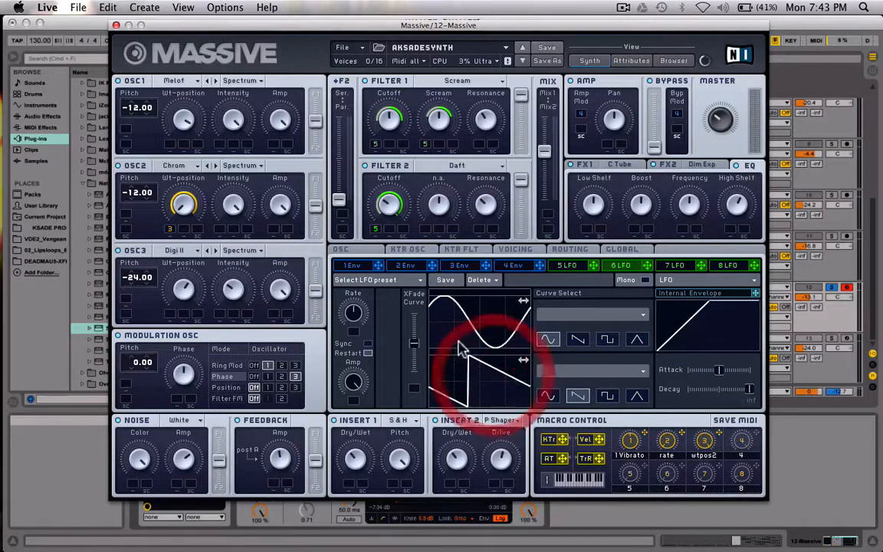
drag(457, 341, 428, 339)
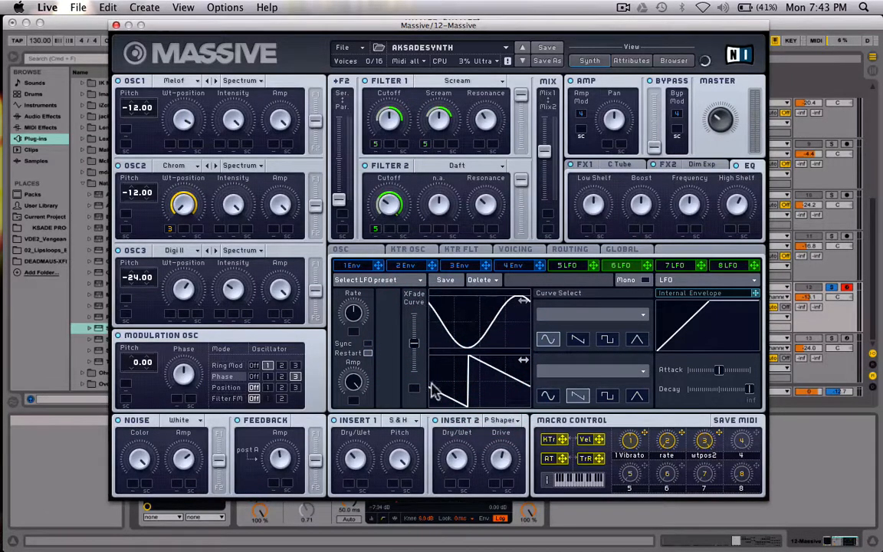
drag(498, 392, 456, 390)
drag(460, 335, 492, 337)
drag(476, 386, 483, 387)
mouse_move(478, 337)
mouse_down()
mouse_move(461, 331)
mouse_move(484, 330)
mouse_up()
drag(466, 394, 457, 396)
click(354, 250)
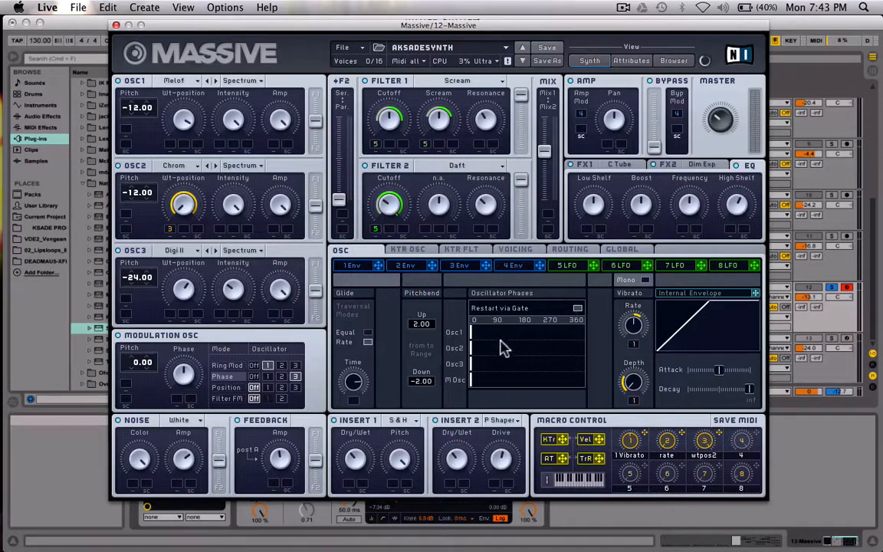
click(605, 265)
drag(479, 317, 439, 317)
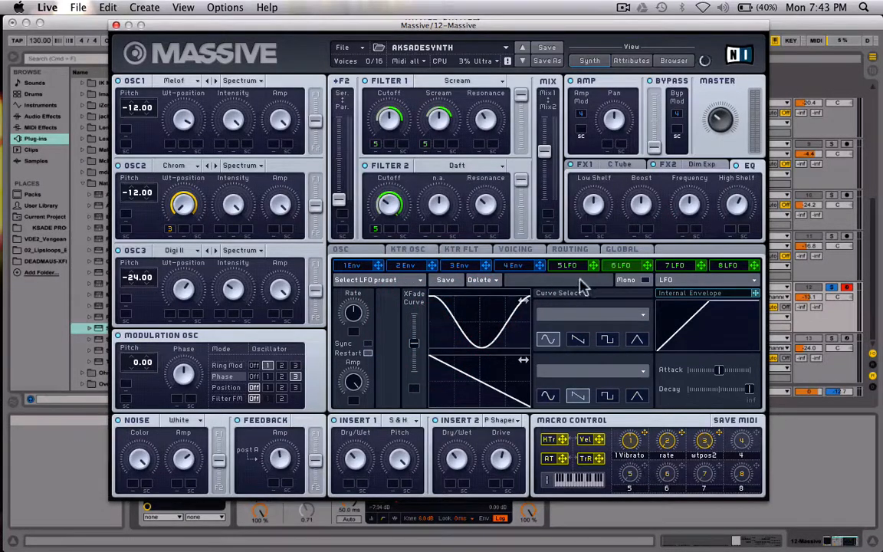
Toggle Restart via Gate in the oscillator settings and set the phases of Osc1 to about 90 and Osc2 to about 180
click(351, 252)
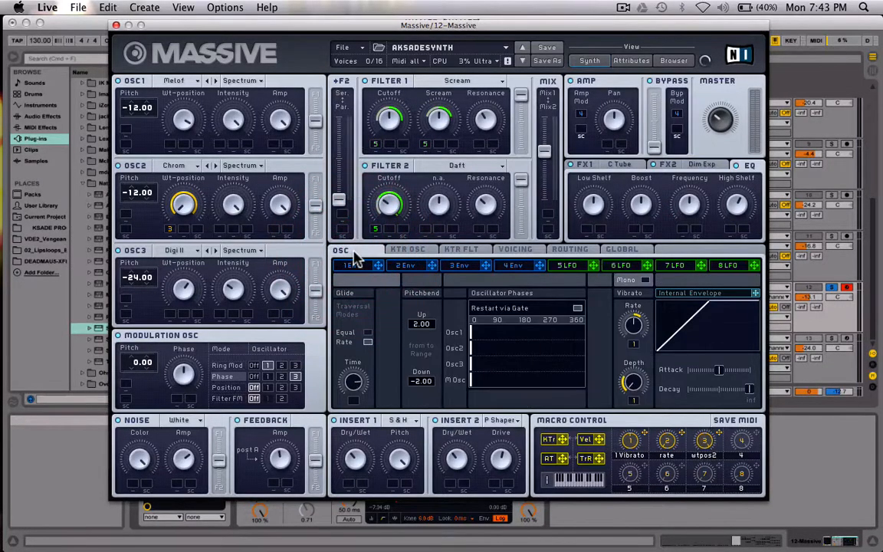
click(578, 308)
click(577, 310)
click(494, 337)
drag(494, 338, 523, 335)
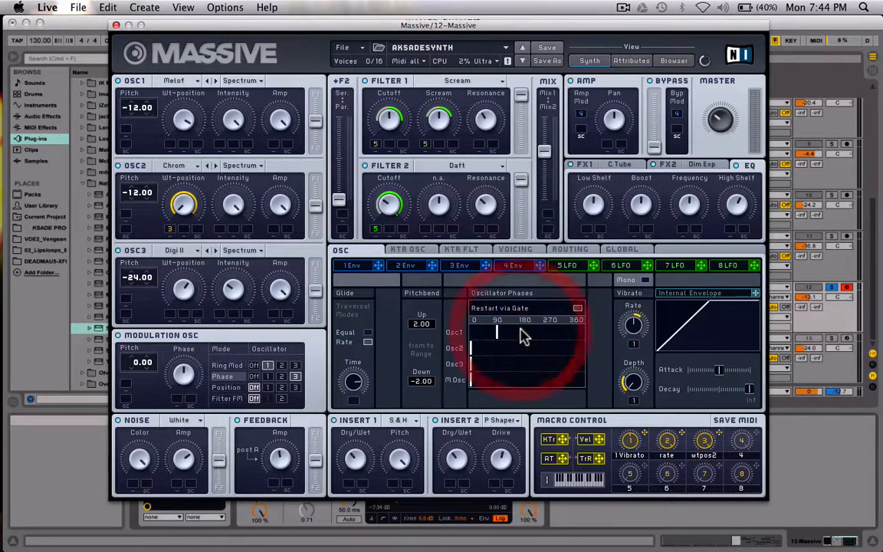
click(496, 349)
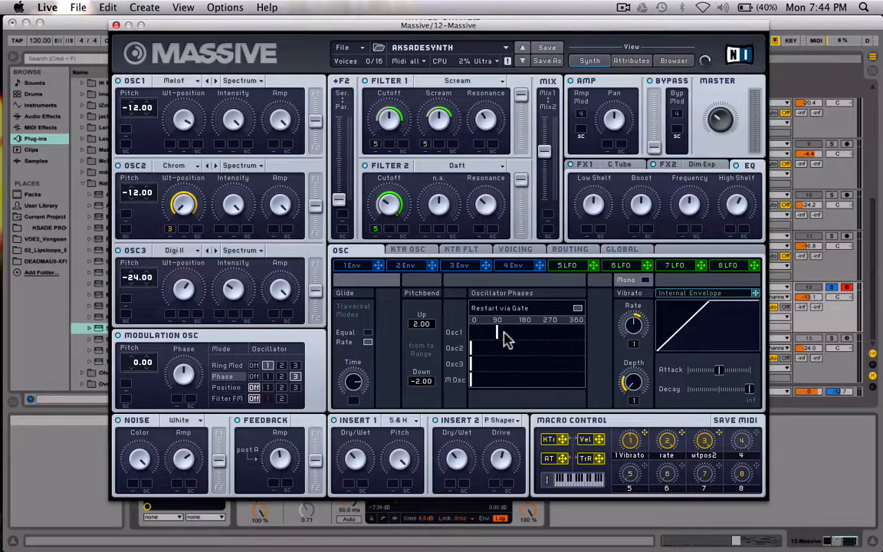
mouse_move(494, 357)
mouse_down()
mouse_move(564, 351)
mouse_move(550, 353)
mouse_up()
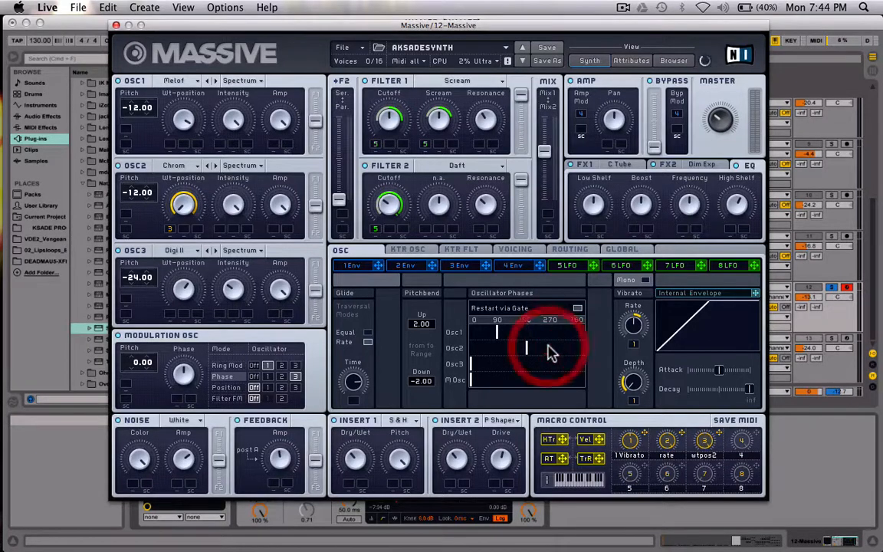
Set Osc3's phase slightly past 270, M Osc's between 90 and 180, and the Osc1 and Osc2 phases to 0
click(506, 361)
mouse_move(509, 366)
mouse_down()
mouse_move(626, 366)
mouse_move(574, 361)
mouse_move(590, 355)
mouse_up()
mouse_move(526, 347)
mouse_down()
mouse_move(458, 346)
mouse_move(581, 341)
mouse_move(459, 342)
mouse_move(546, 332)
mouse_move(417, 340)
mouse_up()
drag(484, 378, 517, 383)
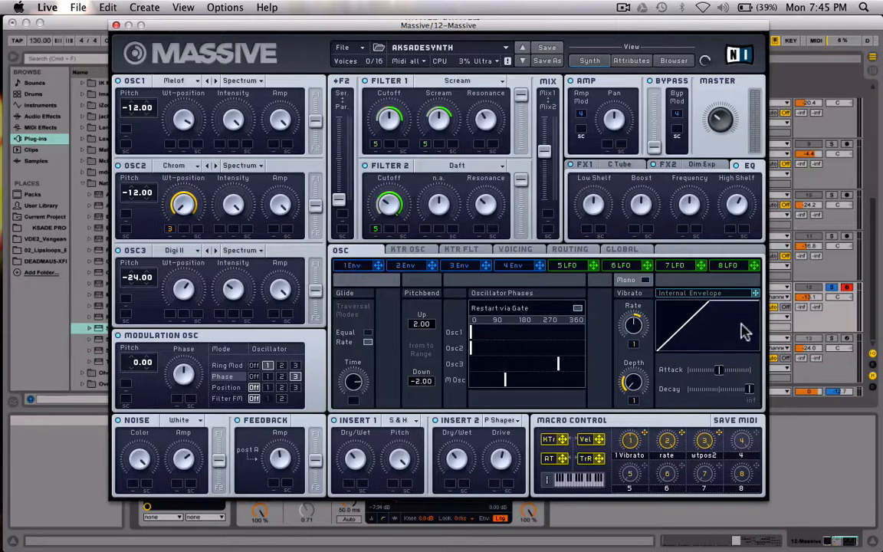
Look over the modulation sources from 1 Env to 8 LFO, viewing the 5 LFO settings
click(371, 270)
click(589, 266)
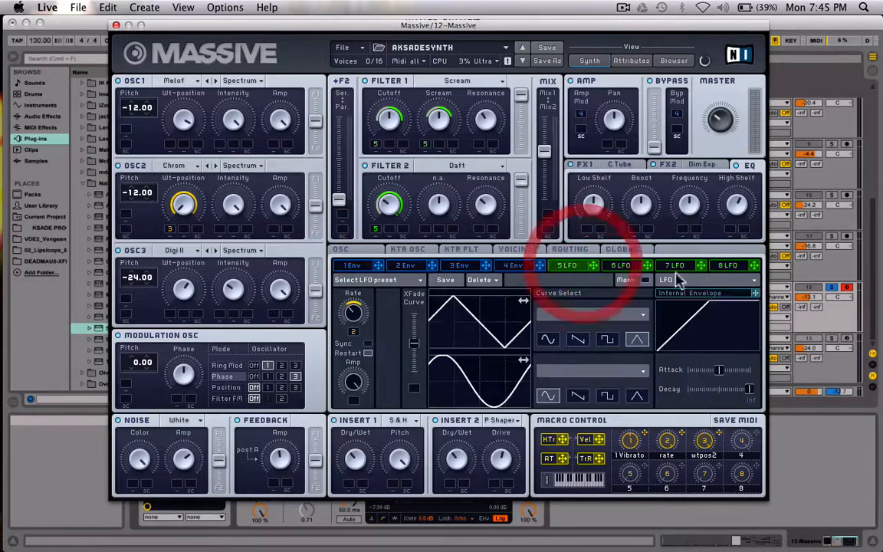
click(752, 265)
Set the vibrato internal envelope's attack to minimum and shorten its decay slightly in the oscillator settings
click(354, 253)
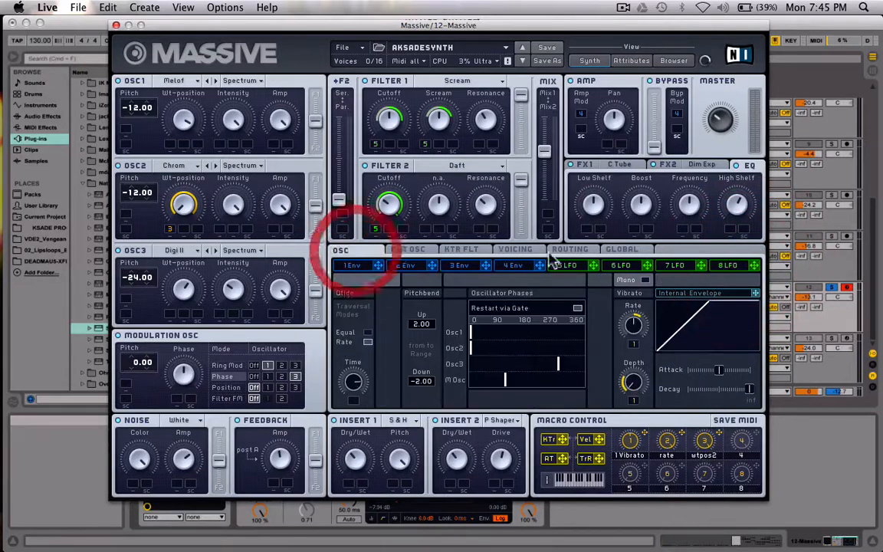
click(758, 293)
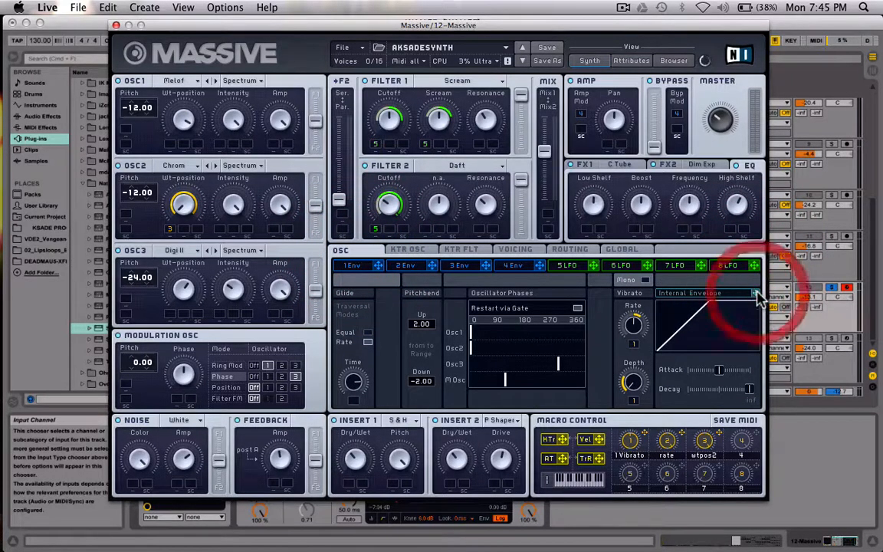
click(745, 297)
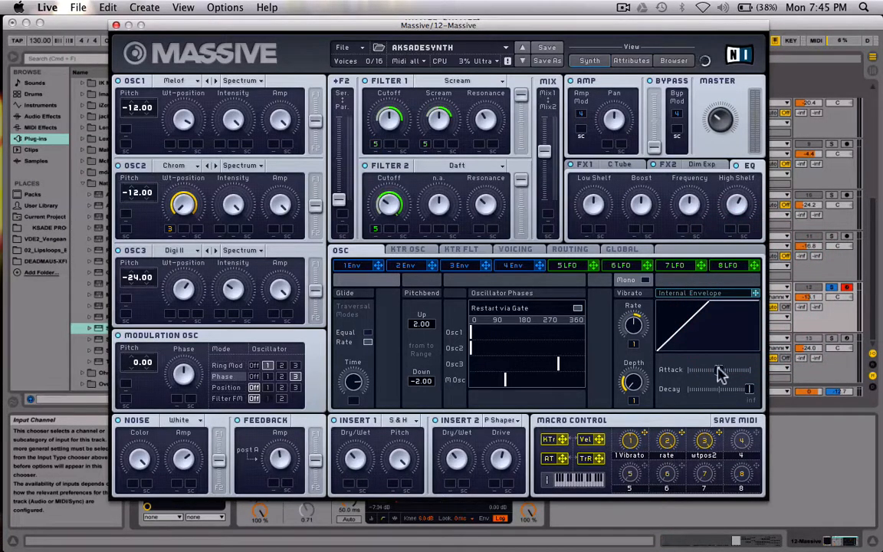
drag(719, 372, 591, 374)
click(748, 389)
mouse_move(748, 389)
mouse_down()
mouse_move(720, 388)
mouse_move(738, 389)
mouse_up()
Assign the vibrato's internal envelope as a modulation source for the Glide Time and set a modulation range
click(755, 293)
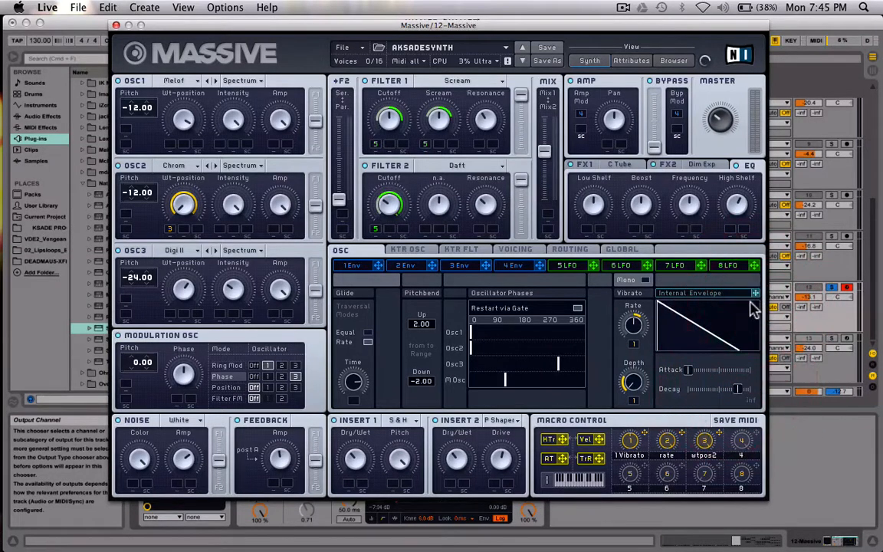
mouse_move(755, 293)
mouse_down()
mouse_move(542, 333)
mouse_move(628, 343)
mouse_up()
click(353, 402)
mouse_move(354, 402)
mouse_down()
mouse_move(355, 447)
mouse_move(357, 400)
mouse_up()
Remove the internal envelope modulation from the Glide Time by switching its slot off
right_click(357, 403)
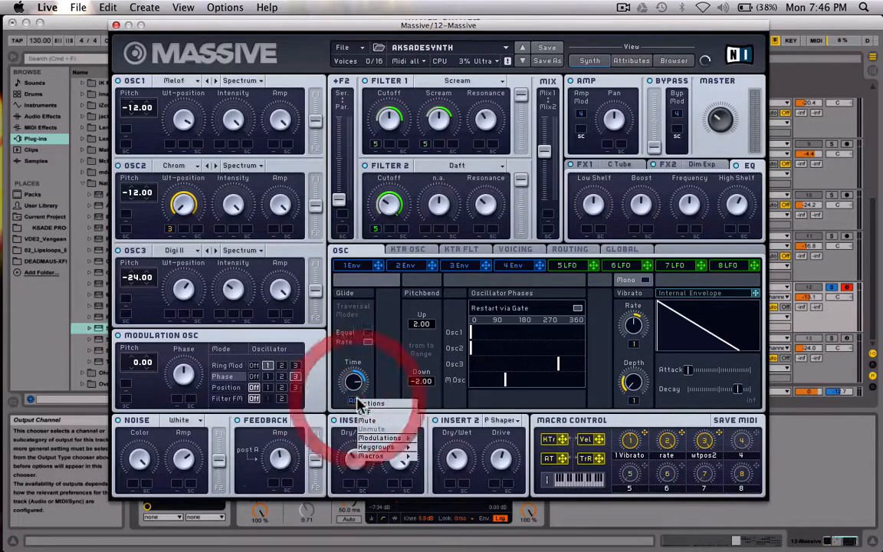
click(756, 294)
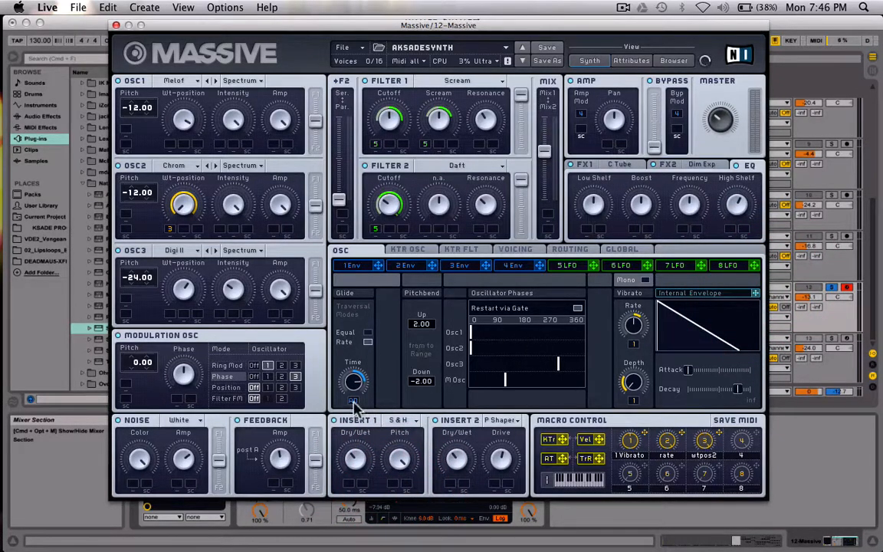
right_click(356, 403)
click(366, 418)
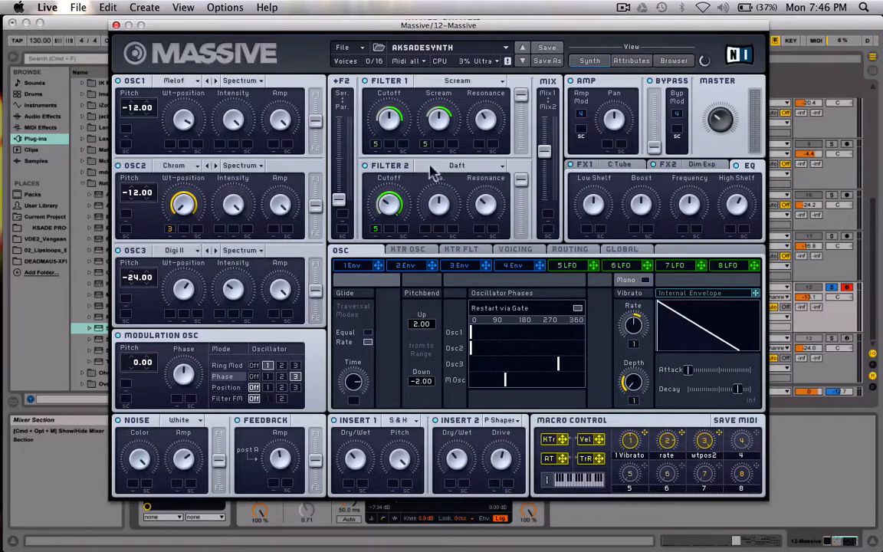
Open the 4 Env settings and examine the wavetables available for OSC1 and OSC2, keeping the current choices
click(522, 270)
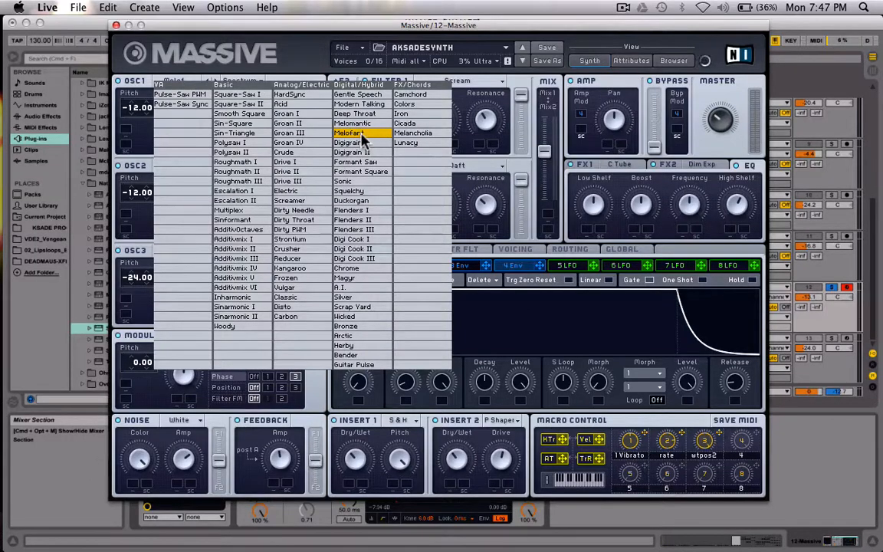
click(262, 51)
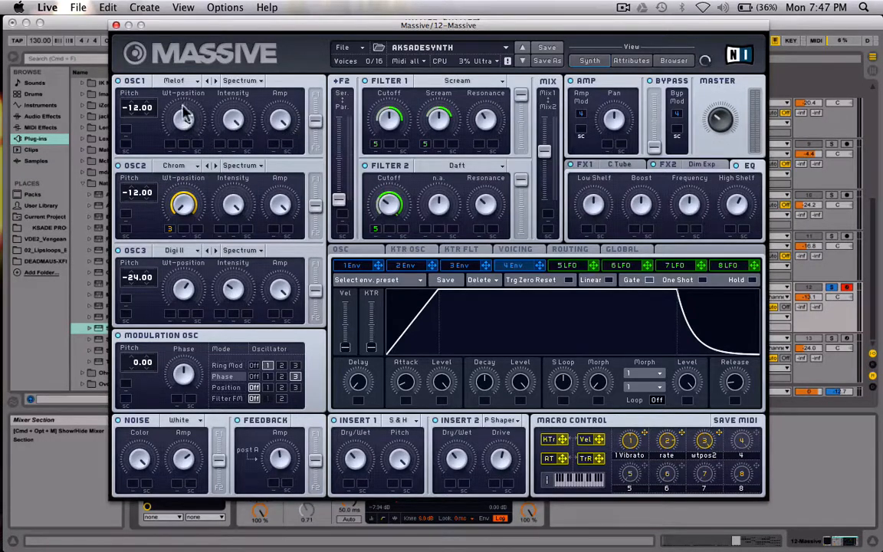
click(170, 166)
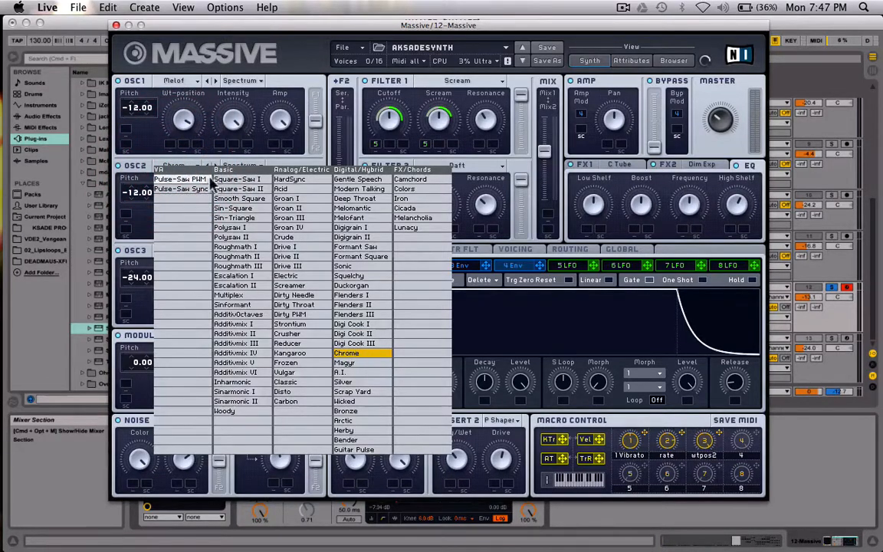
click(142, 170)
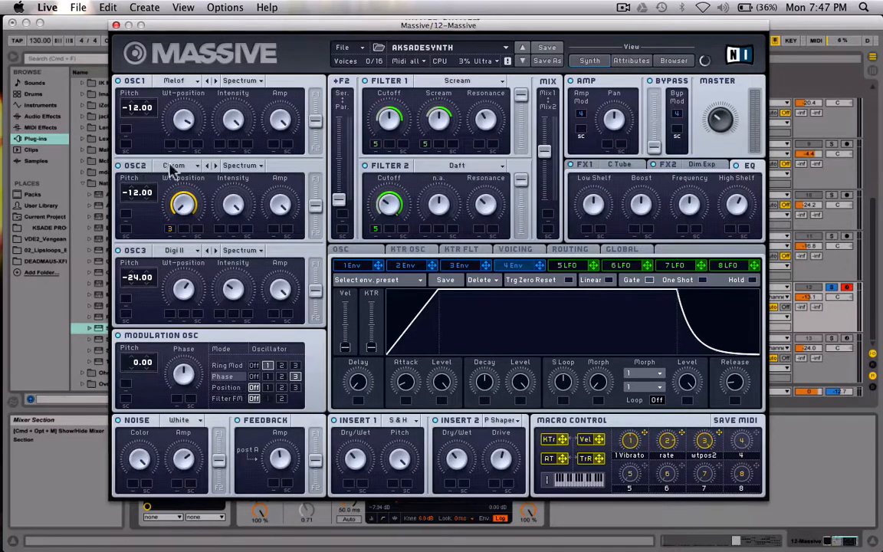
click(172, 166)
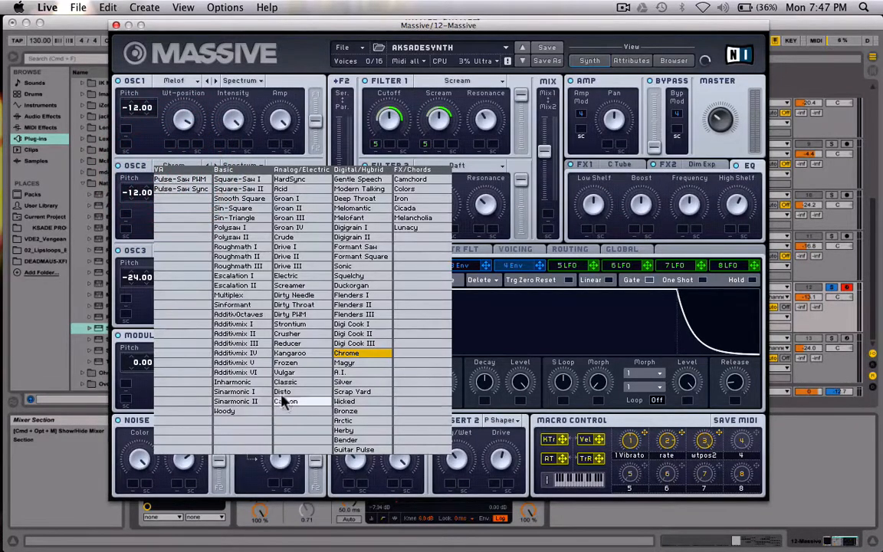
click(135, 171)
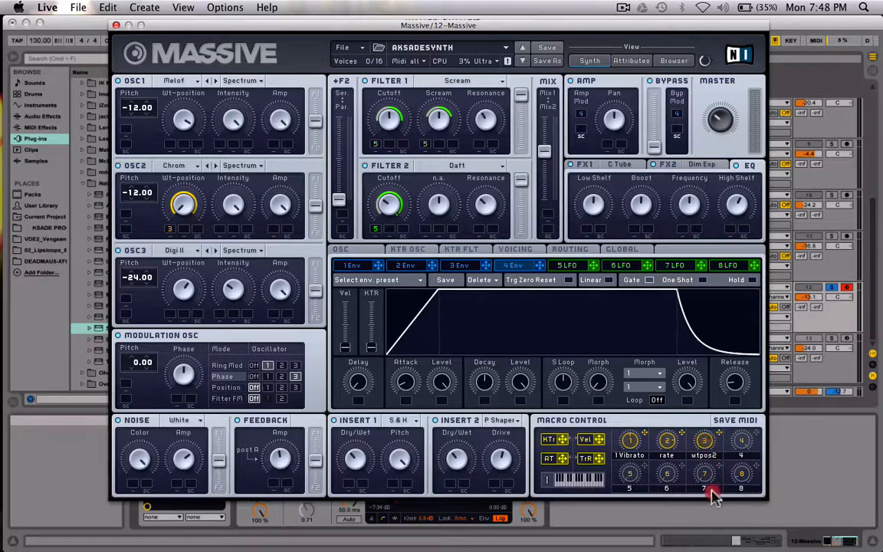
click(725, 360)
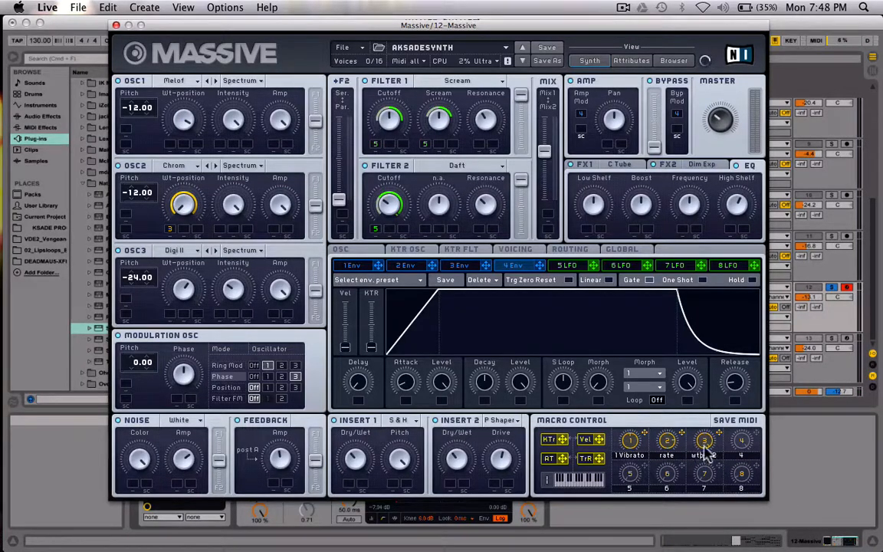
Examine the wavetables available for OSC3, keeping the current Digi Cook II choice
click(181, 251)
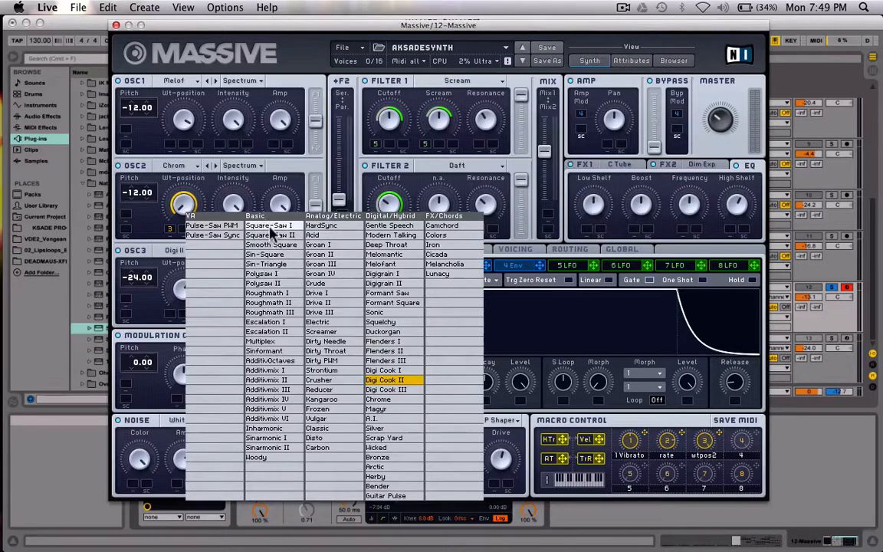
click(274, 53)
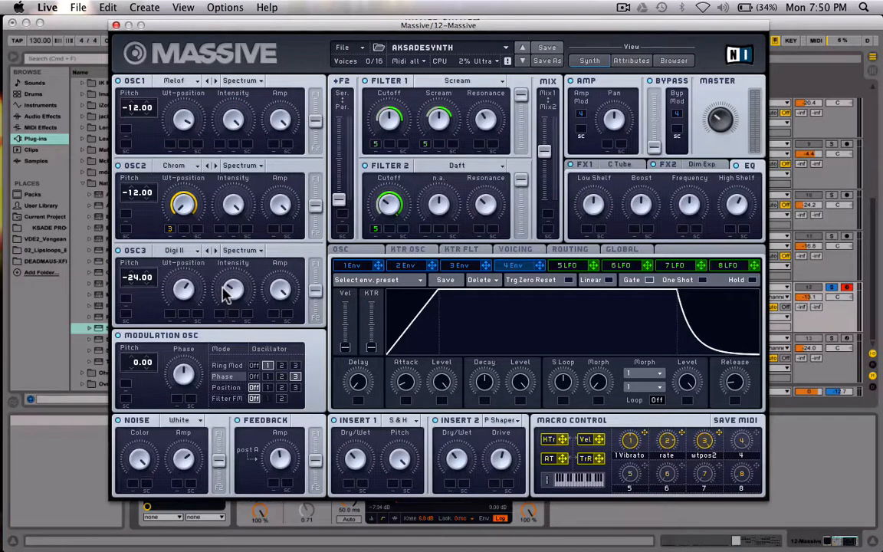
click(175, 250)
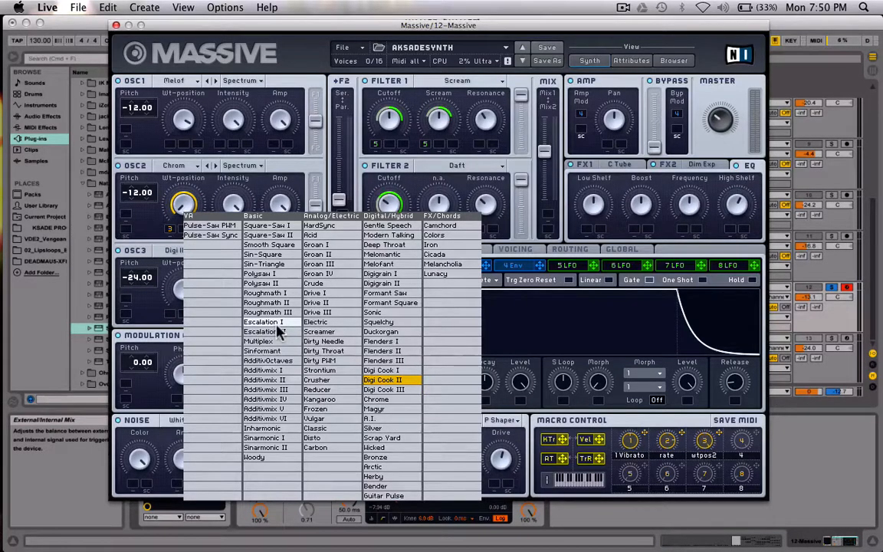
click(145, 216)
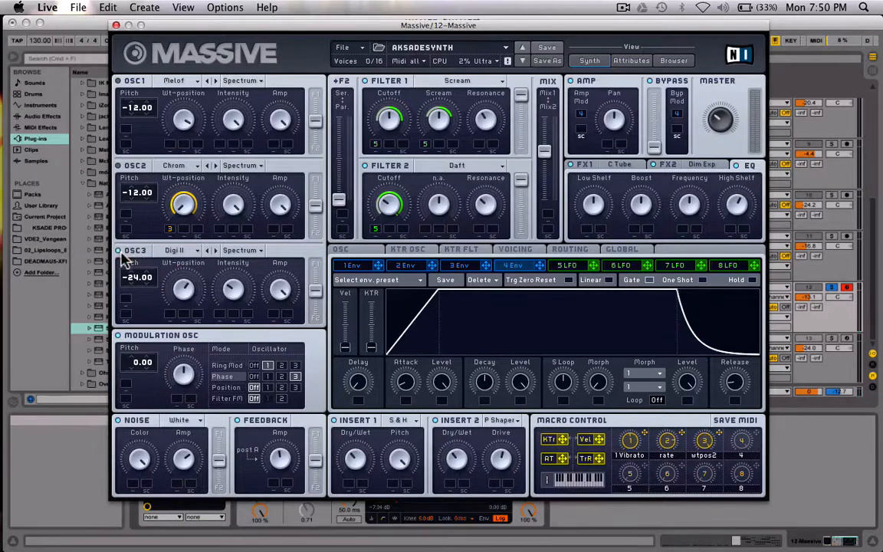
Switch OSC2 and OSC1 back on so all three oscillators are active
click(118, 166)
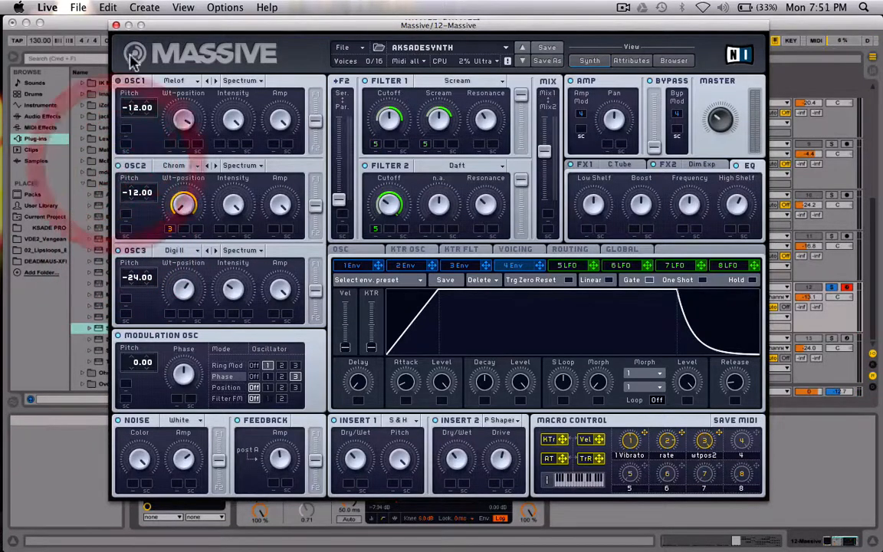
click(118, 81)
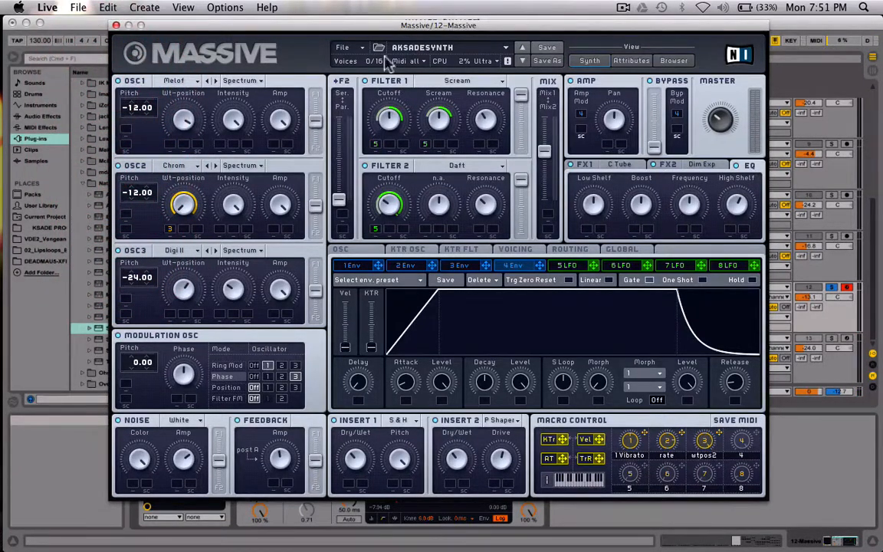
Inspect the Modulation OSC's Filter FM, Ring Mod and Phase modes, leaving Filter FM off and Phase modulation routed to oscillator 3
click(281, 399)
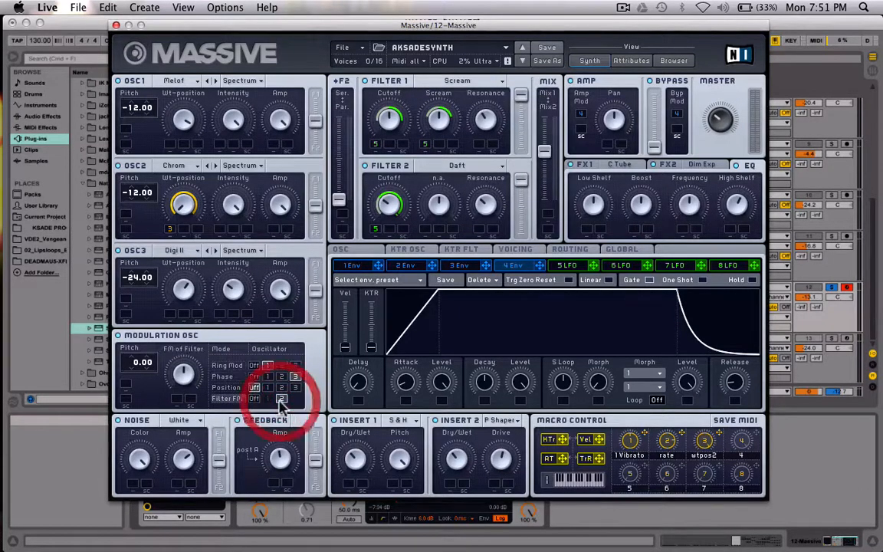
click(256, 398)
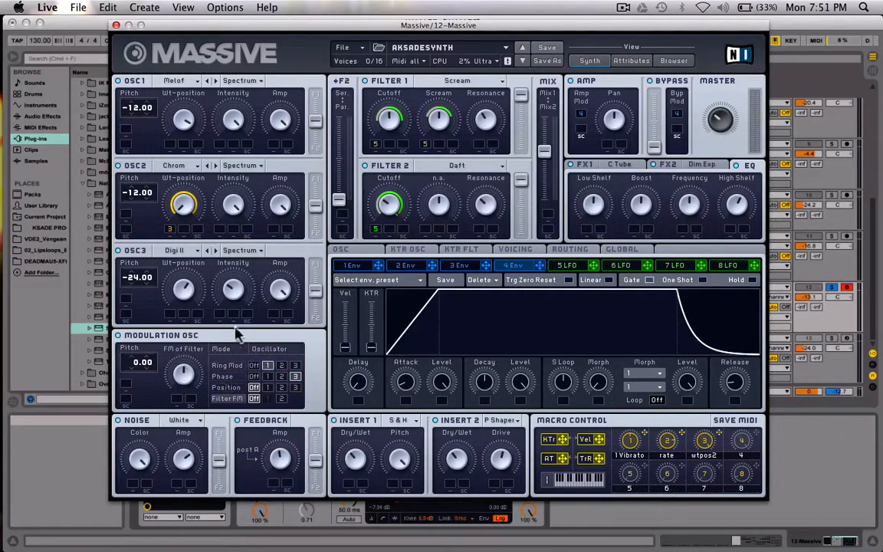
click(176, 349)
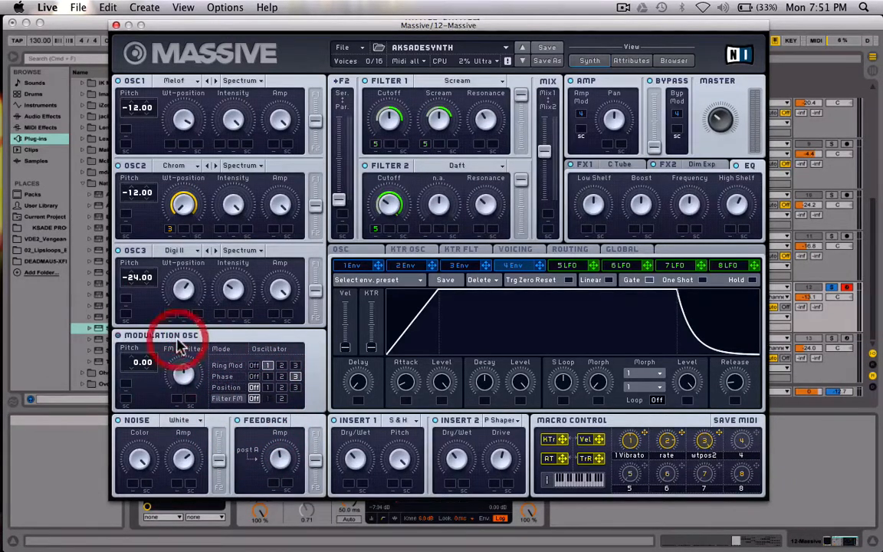
click(228, 367)
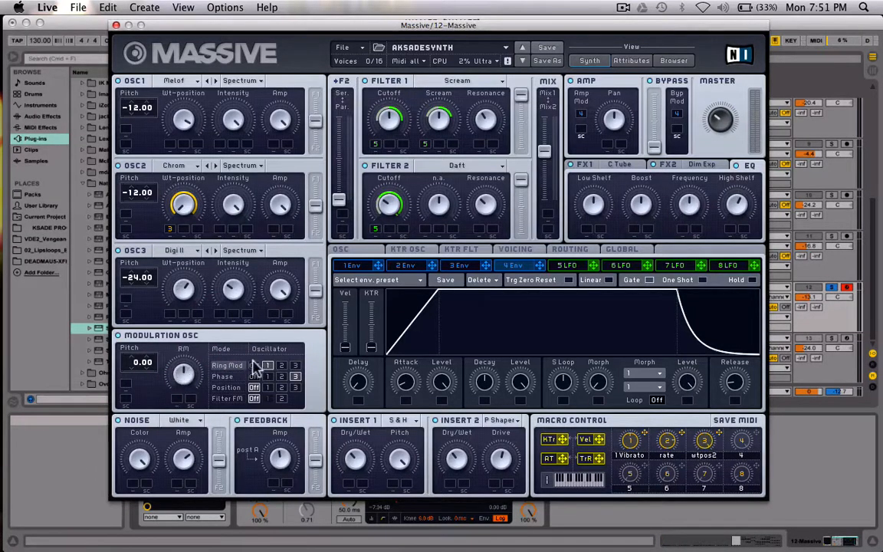
click(232, 378)
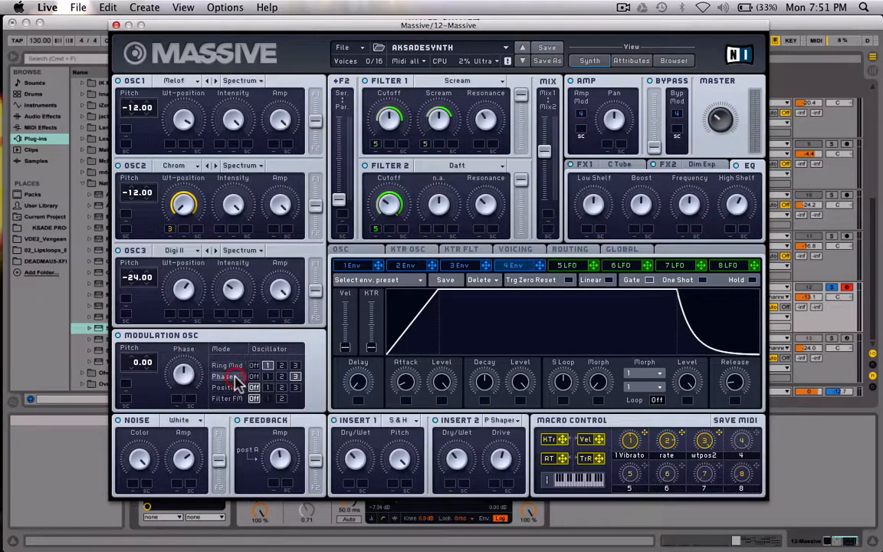
click(295, 376)
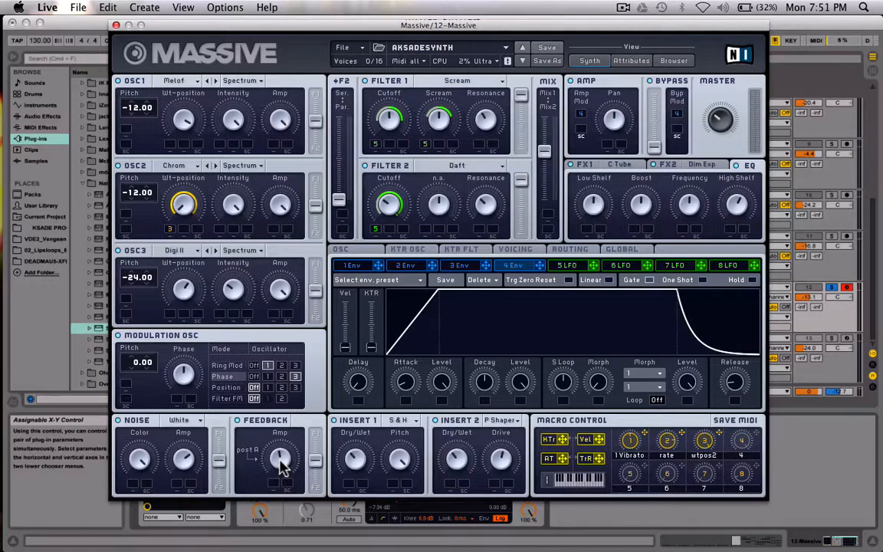
Try different Feedback Amp amounts and return the knob to its starting level
drag(282, 467, 306, 452)
drag(299, 465, 282, 460)
drag(282, 458, 282, 459)
click(279, 461)
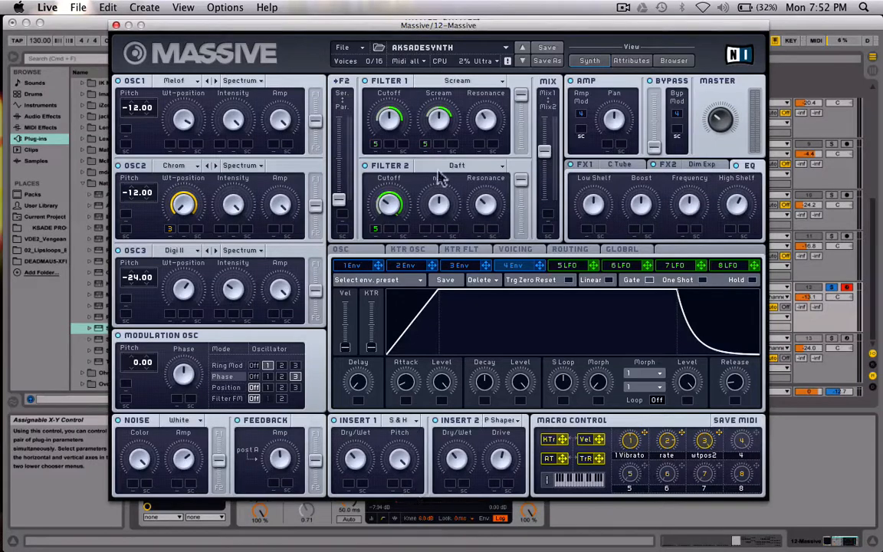
Show the signal routing and examine the effect types for Insert 1 and Insert 2, keeping Sample & Hold and Parabolic Shaper
click(569, 250)
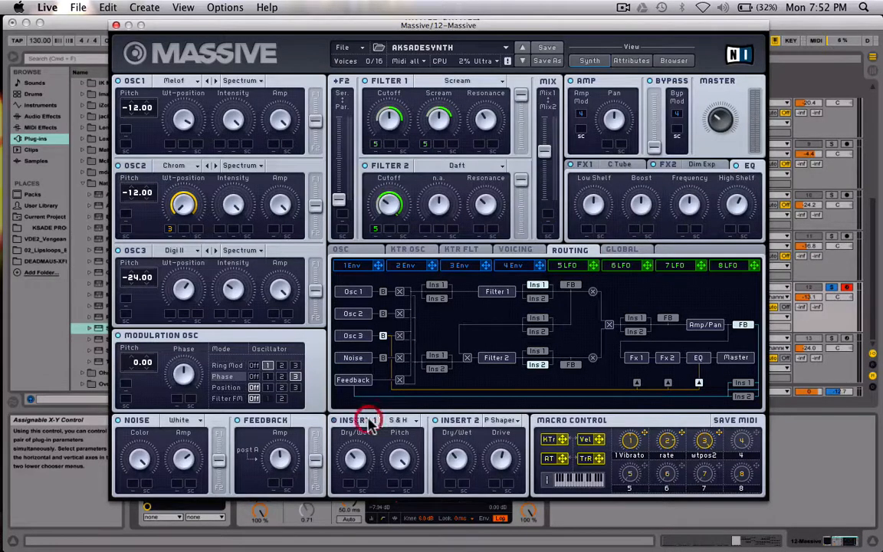
click(406, 424)
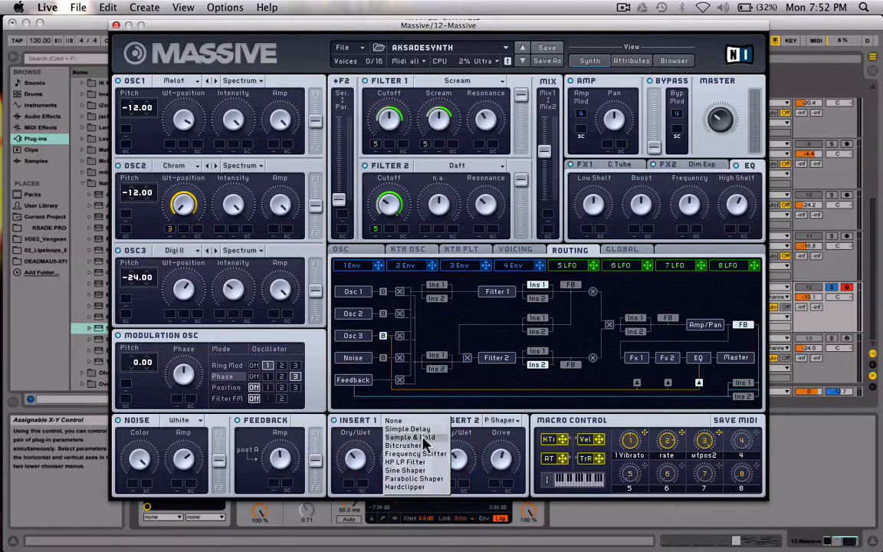
click(399, 437)
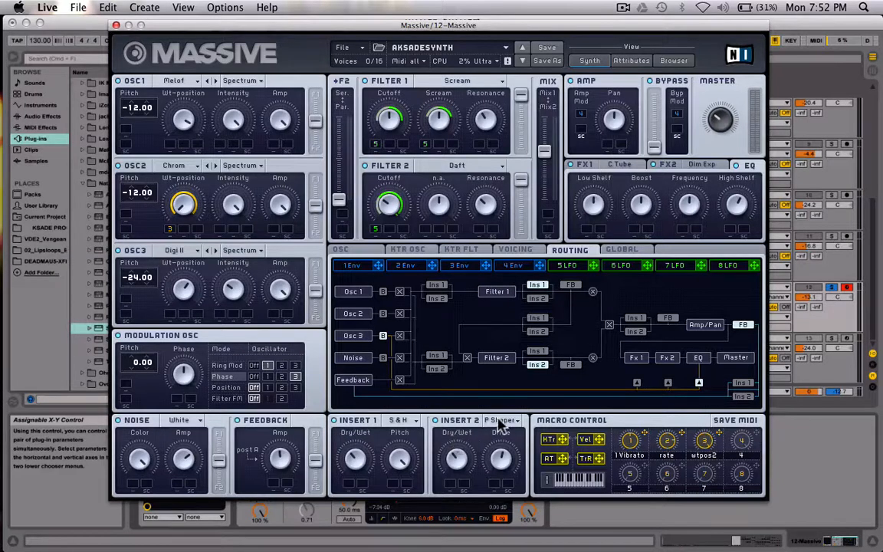
click(499, 421)
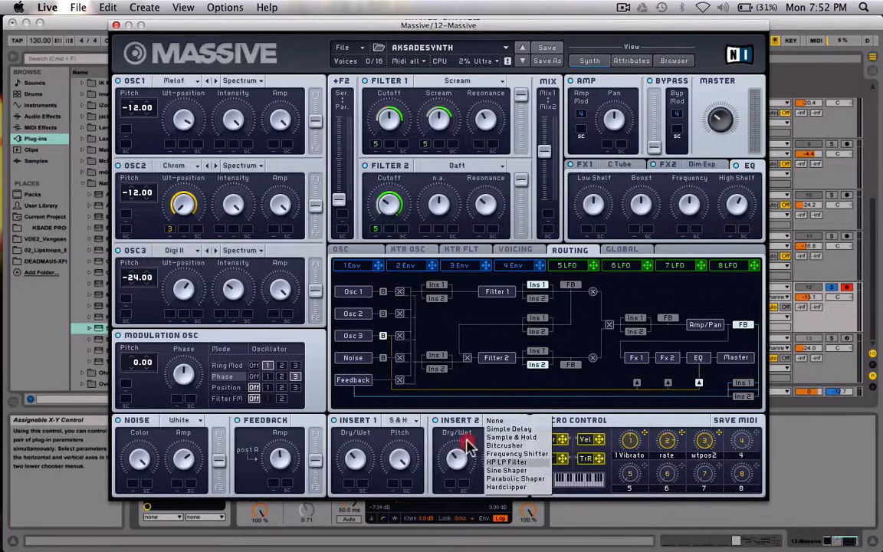
click(414, 399)
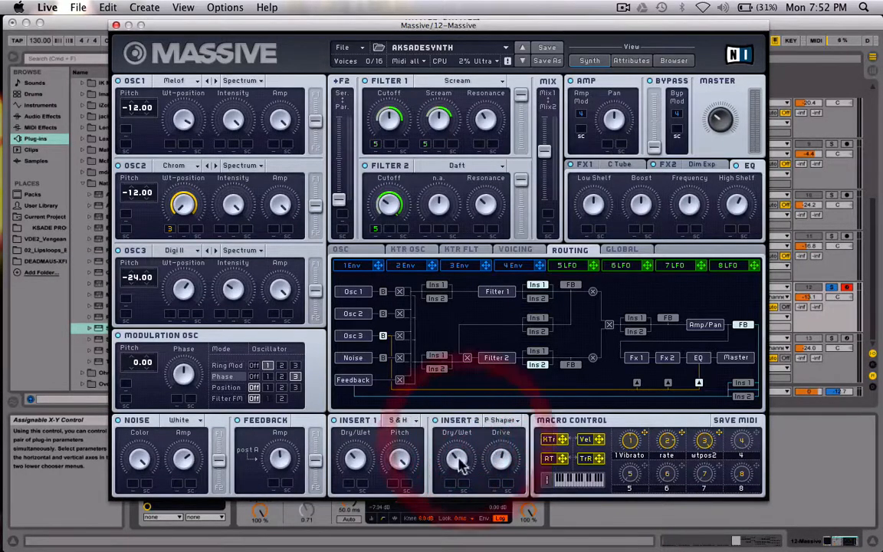
Move the Filter 2 input fader fully to serial and return it to parallel
click(338, 203)
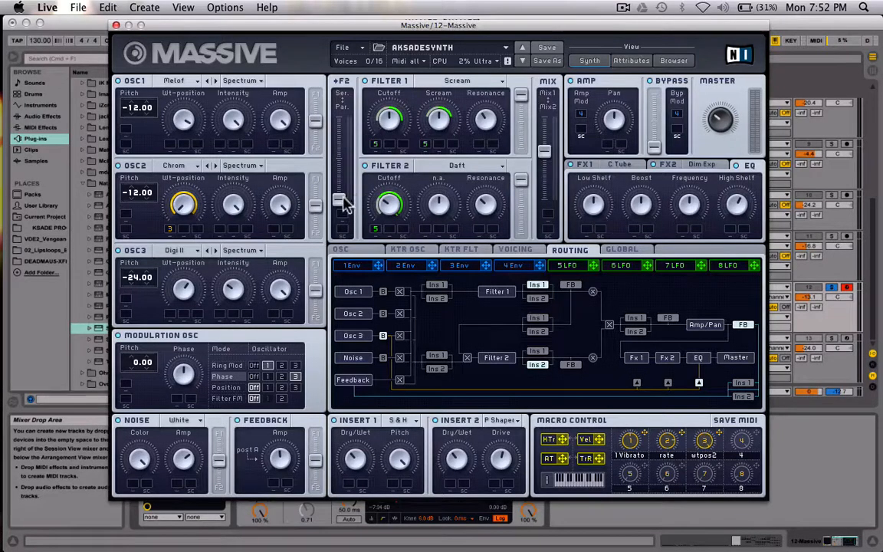
drag(338, 198, 345, 20)
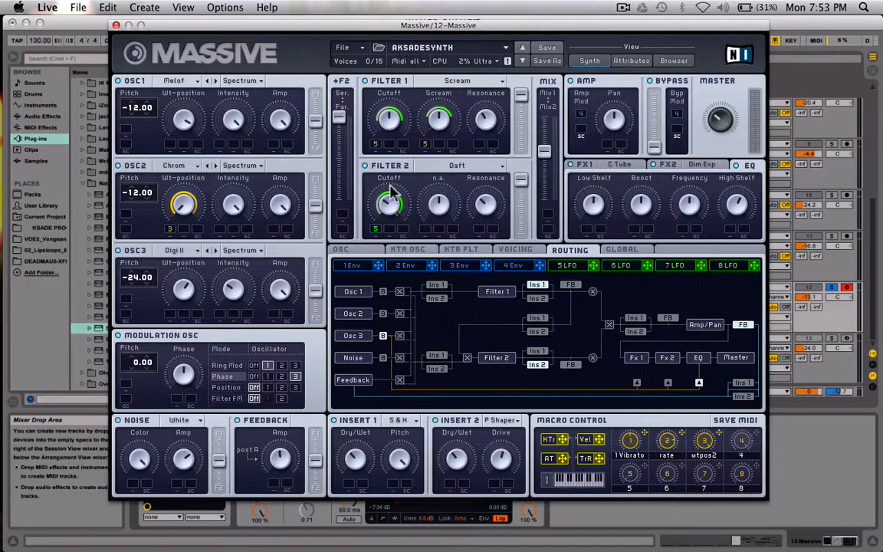
drag(342, 113, 359, 462)
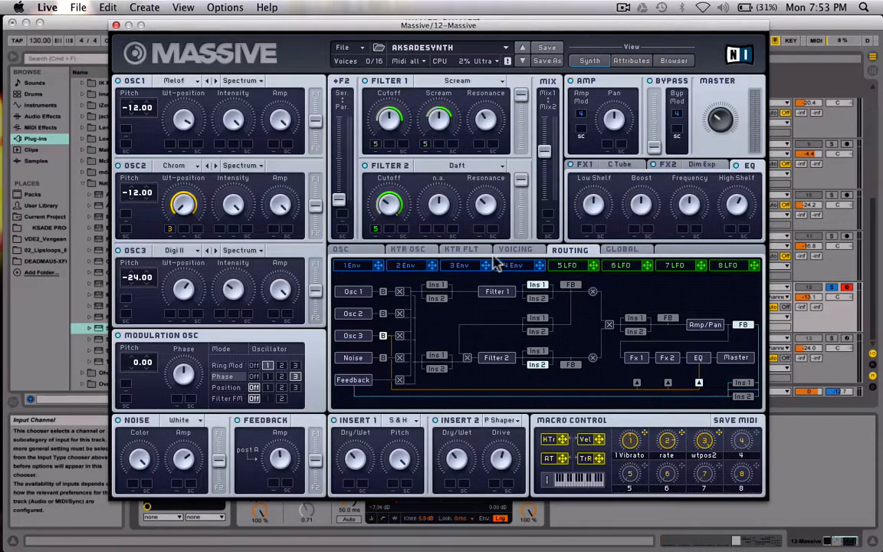
Examine the available Filter 1 and Filter 2 types and the 5 LFO settings, keeping Scream and Daft
click(451, 82)
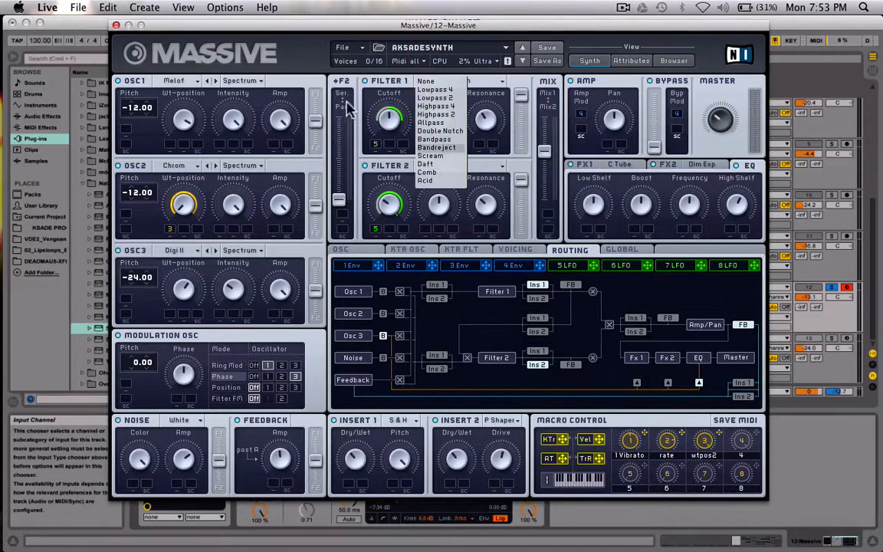
click(381, 110)
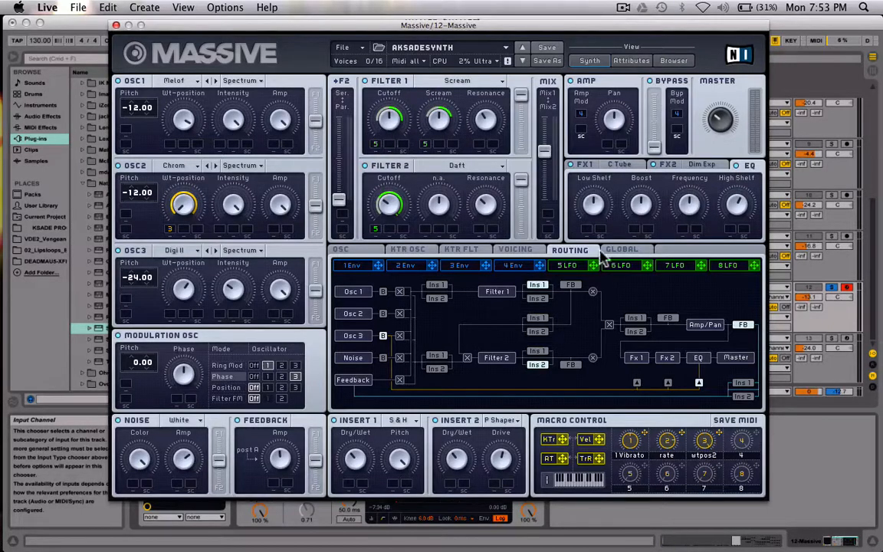
click(587, 264)
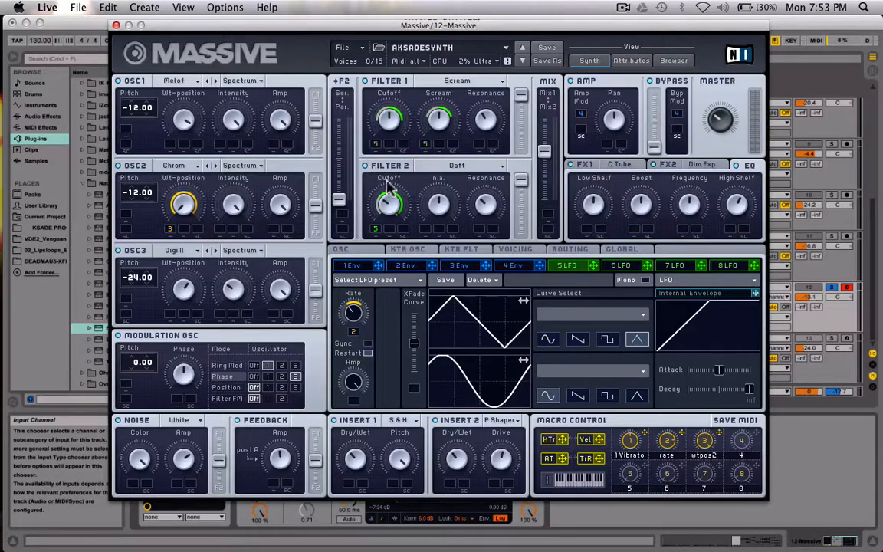
click(469, 169)
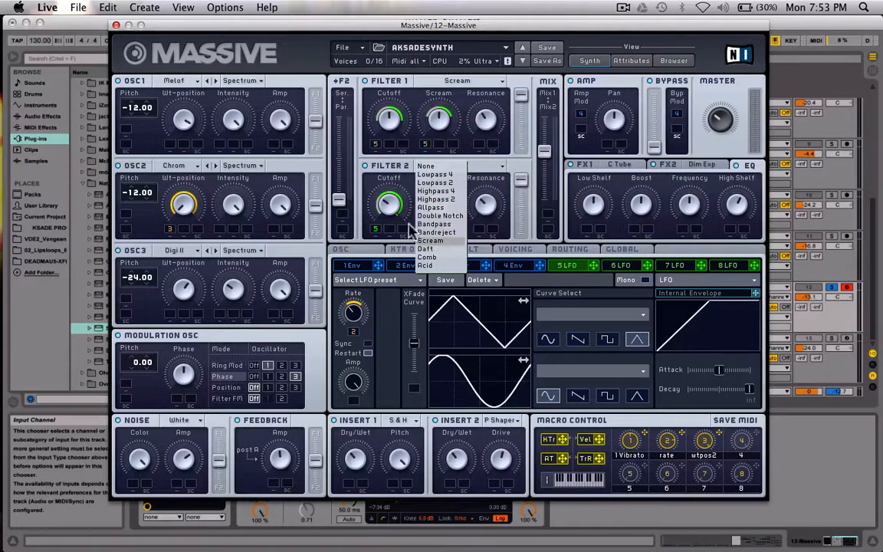
click(423, 249)
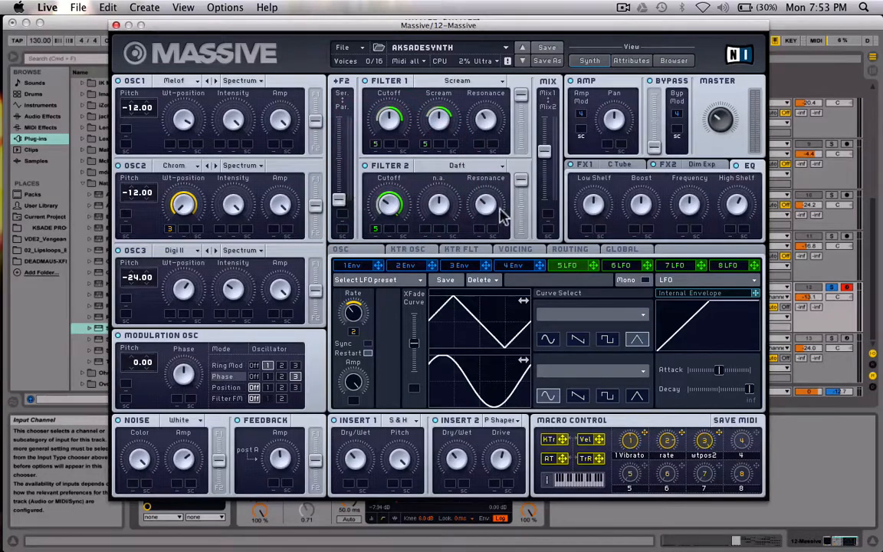
In the 5 LFO settings, try the Sync option, widen macro 2's modulation range on the Rate and try the rate macro
click(565, 267)
click(369, 345)
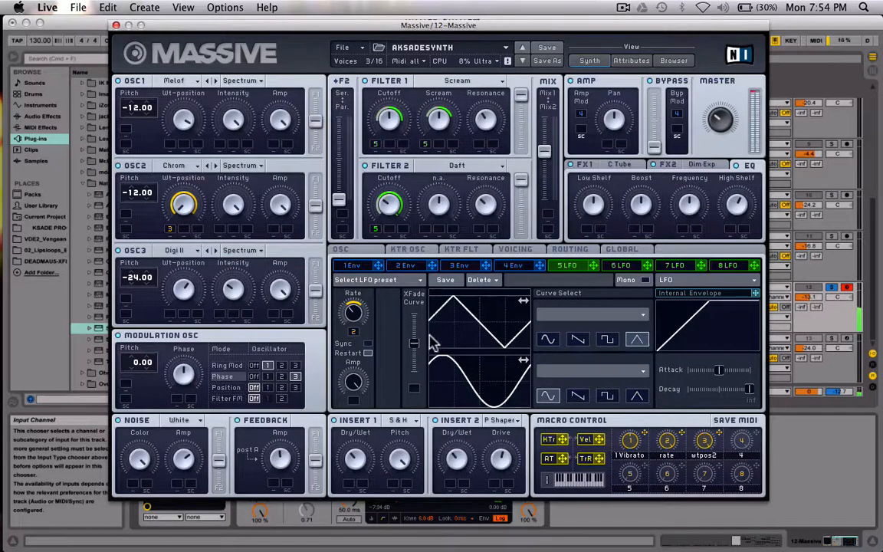
click(353, 332)
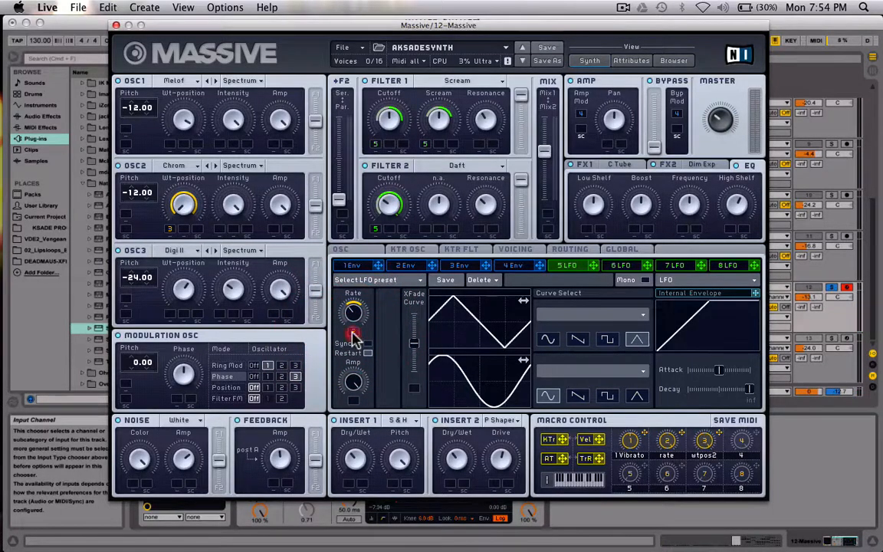
drag(352, 333, 359, 265)
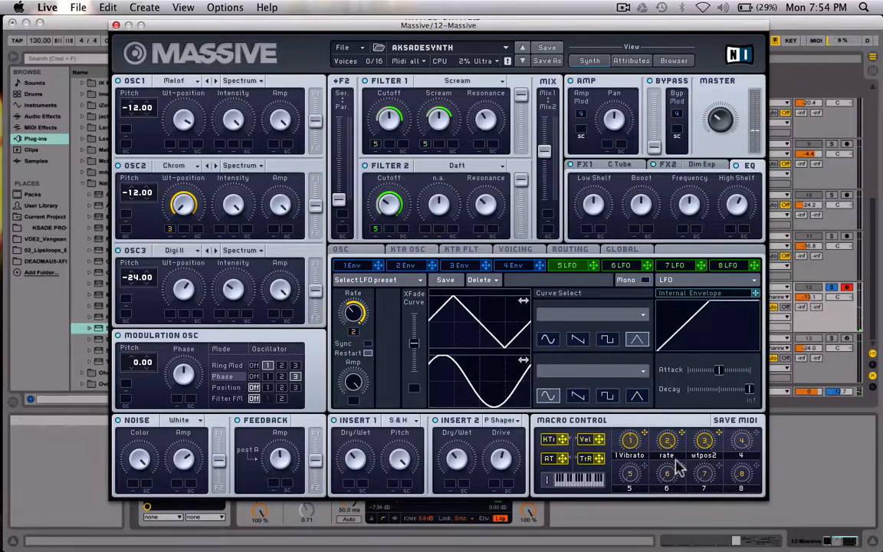
drag(667, 439, 665, 397)
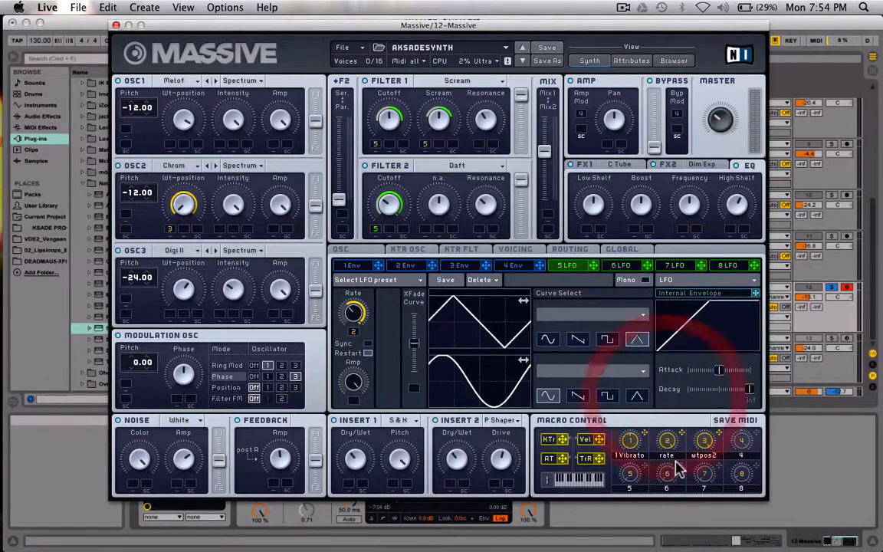
drag(353, 332, 353, 331)
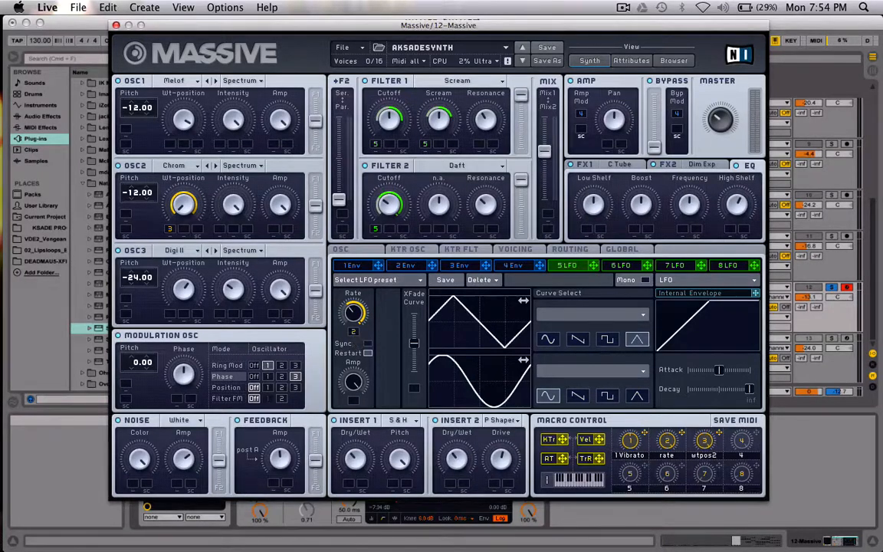
Turn off solo on the Massive track and narrow macro 2's modulation range on the 5 LFO Rate
click(835, 292)
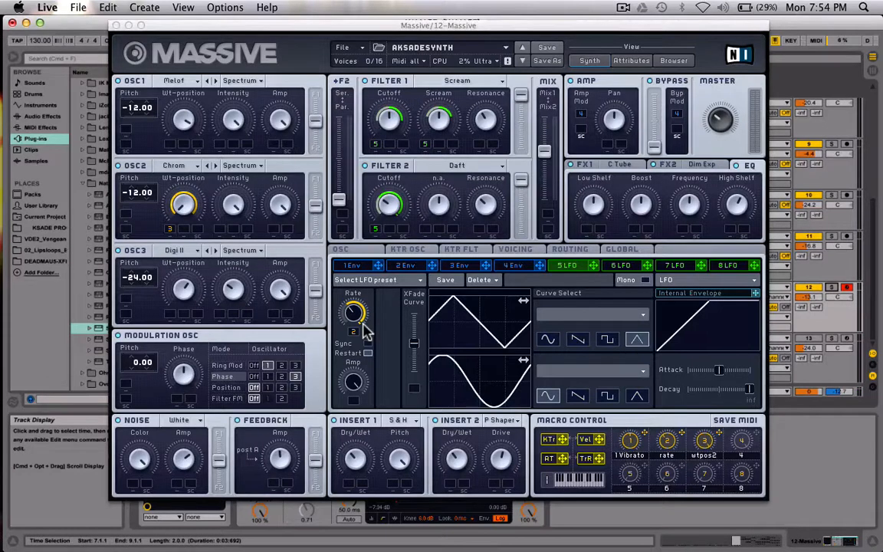
click(363, 325)
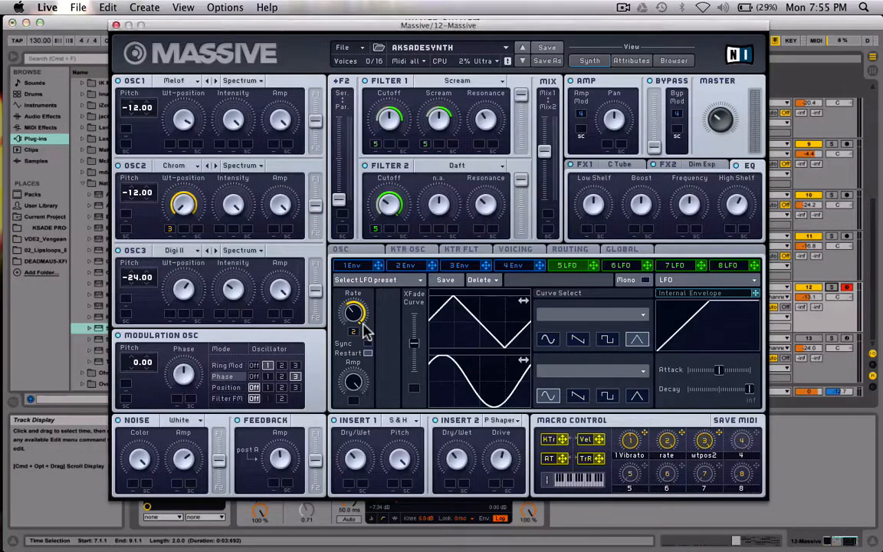
mouse_move(353, 332)
mouse_down()
mouse_move(355, 358)
mouse_move(356, 329)
mouse_move(355, 337)
mouse_up()
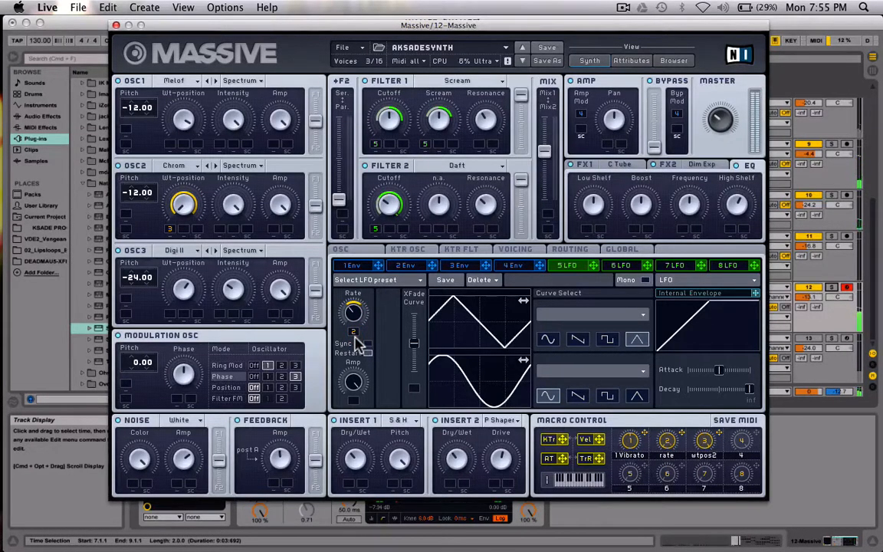
click(355, 337)
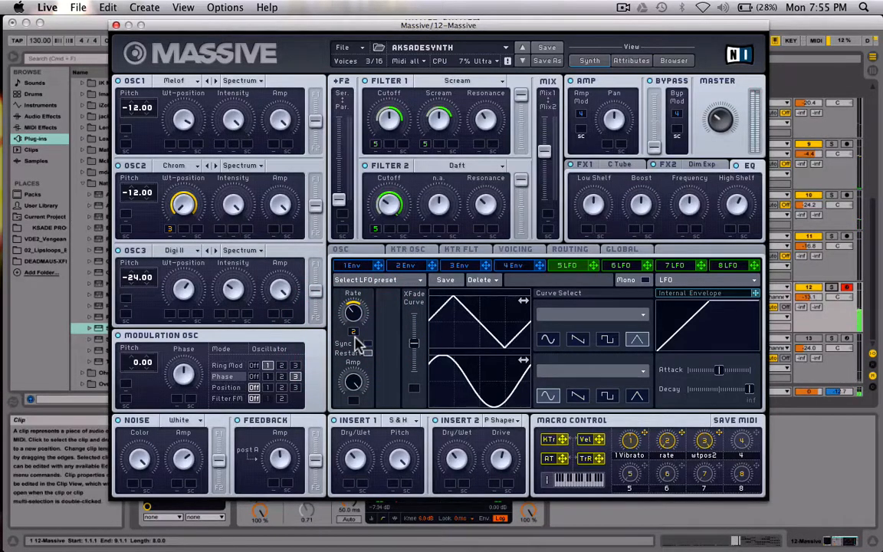
Try a wider macro 2 modulation range on the 5 LFO Rate and narrow it again
drag(356, 328, 355, 308)
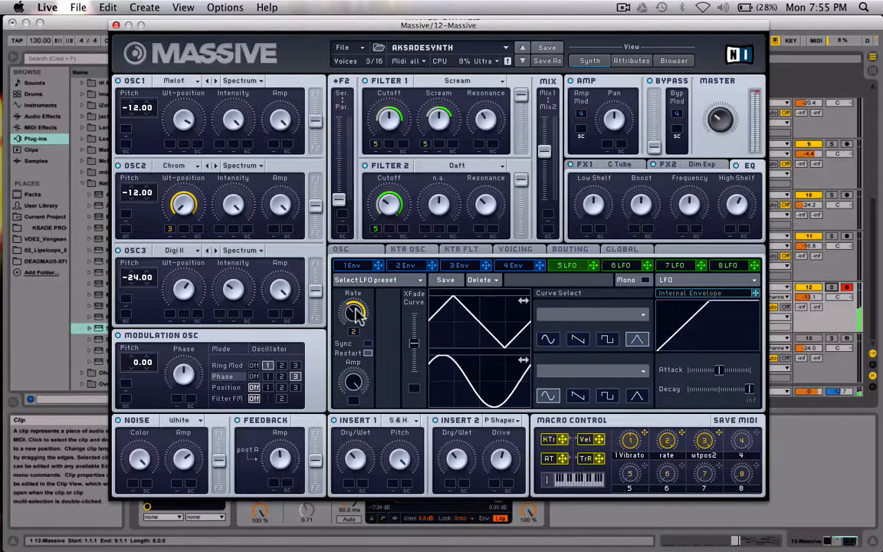
click(356, 335)
drag(355, 332, 354, 349)
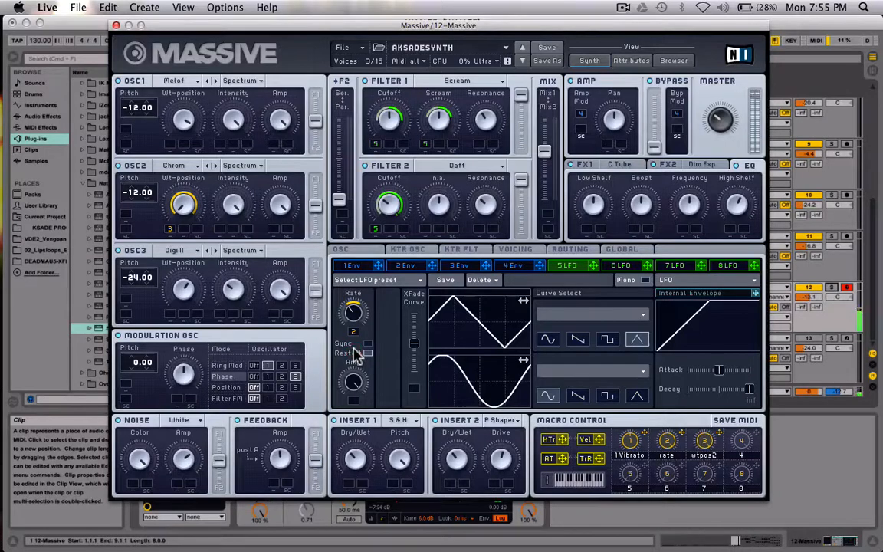
click(355, 354)
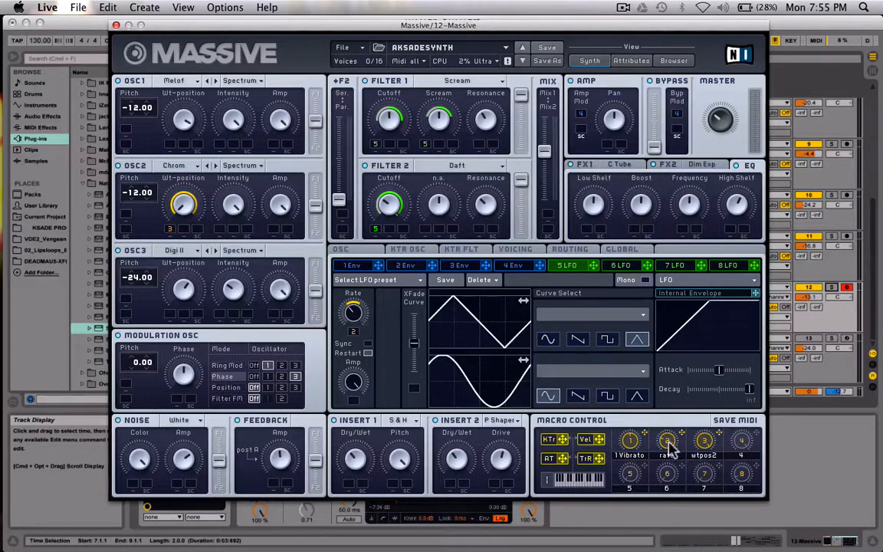
mouse_move(668, 443)
mouse_down()
mouse_move(670, 364)
mouse_move(689, 323)
mouse_up()
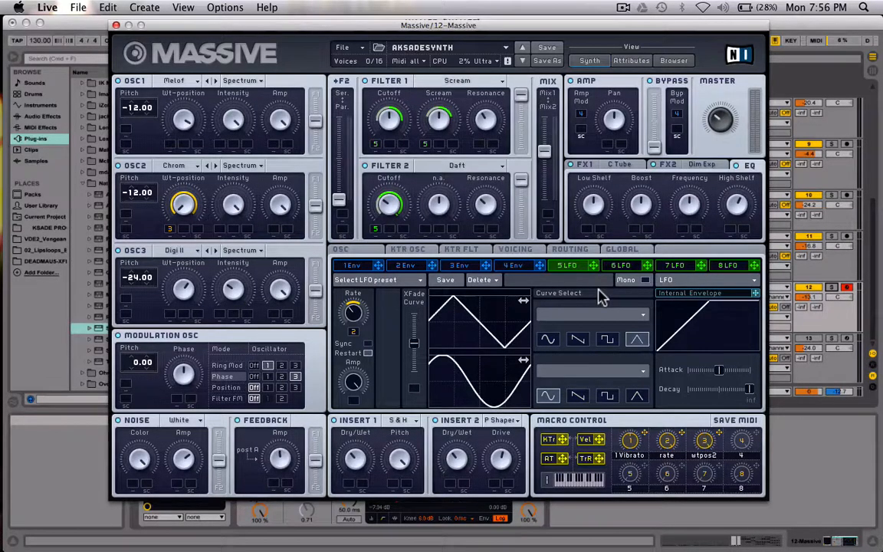
Examine the FX1 settings and effect types, the FX2 Dim Exp settings and the EQ, keeping C Tube in FX1
click(621, 165)
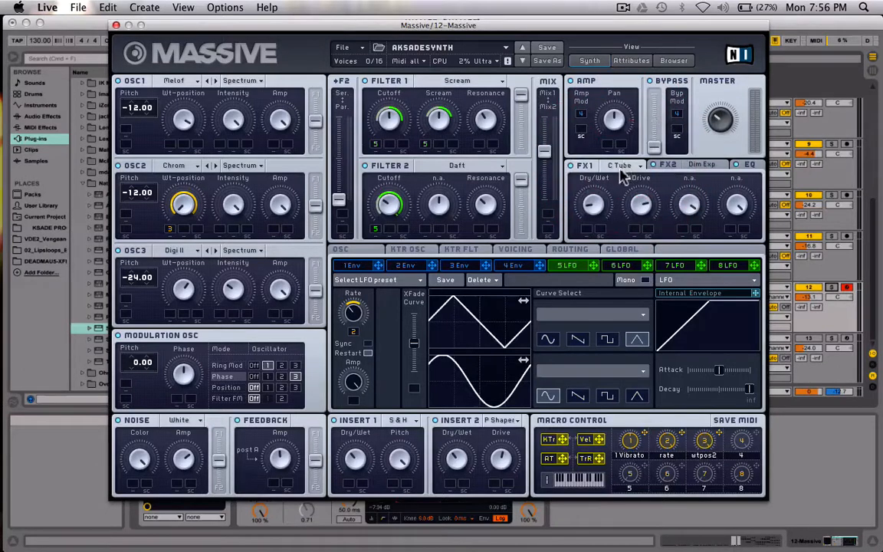
click(625, 167)
click(578, 181)
click(709, 169)
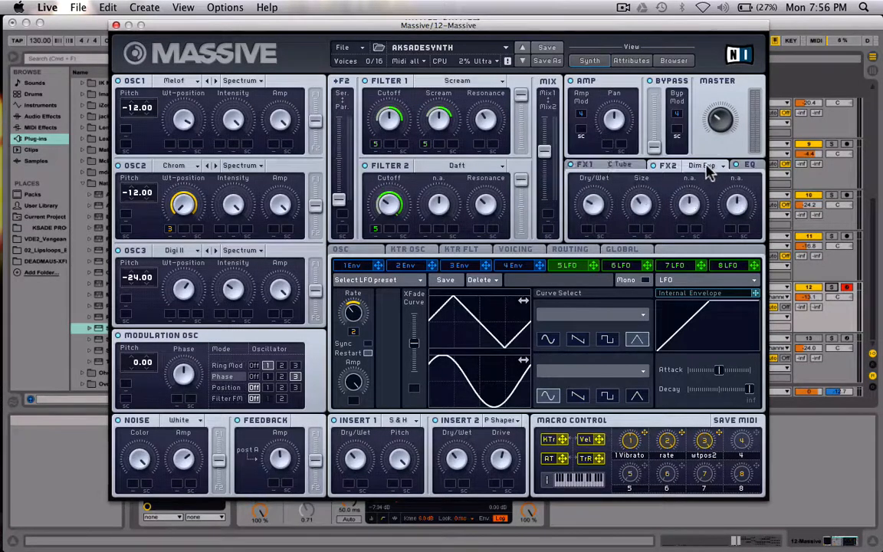
click(750, 165)
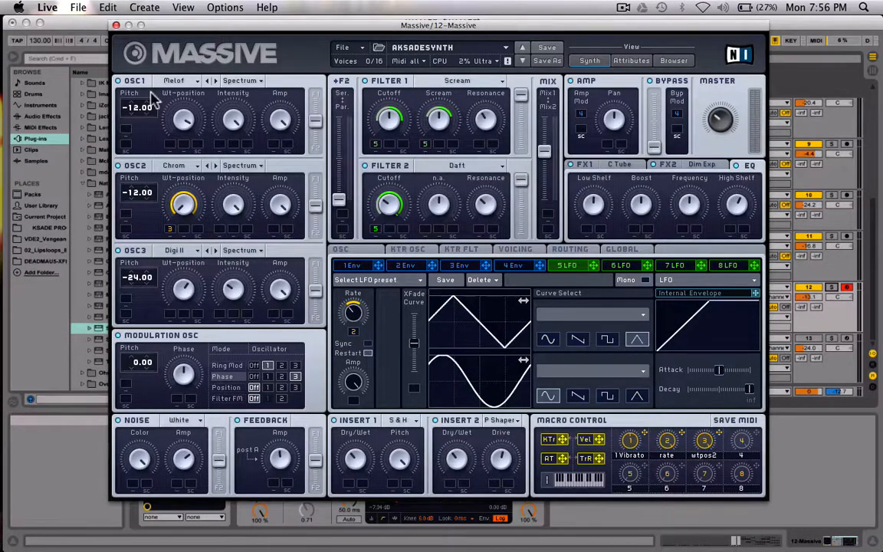
Close the Massive plug-in window and play the arrangement from 7.1.1, the start of the 12-Massive clip
click(116, 25)
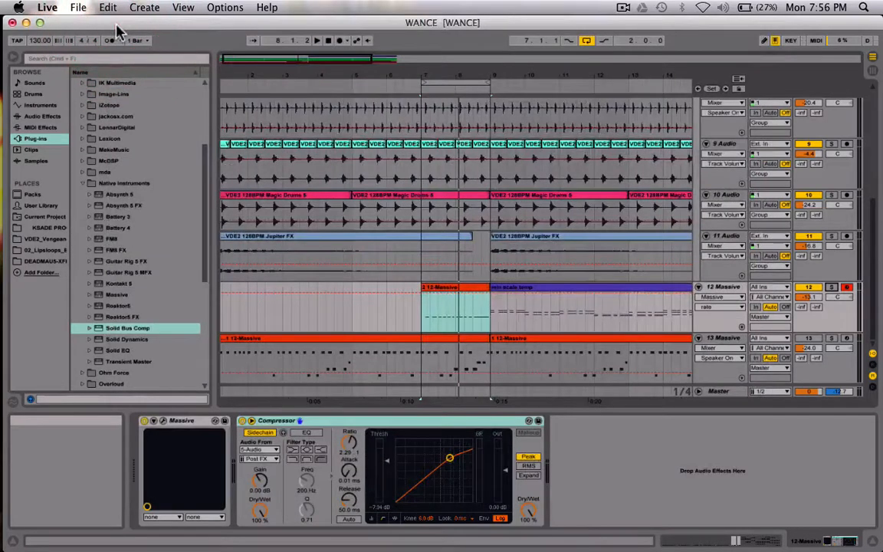
click(422, 315)
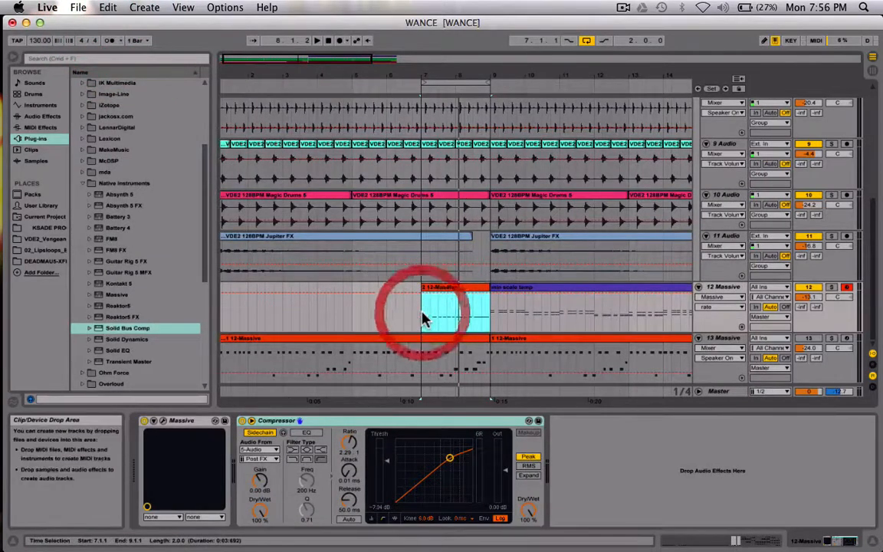
click(423, 315)
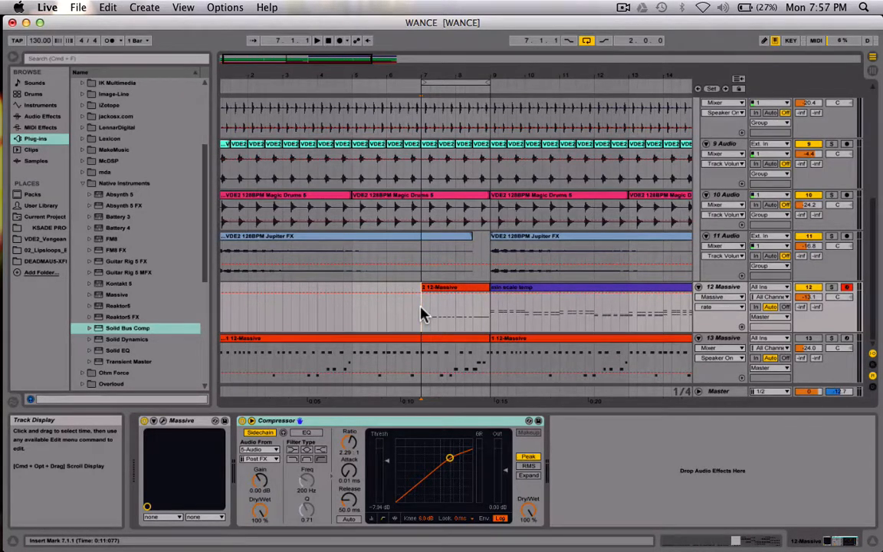
key(space)
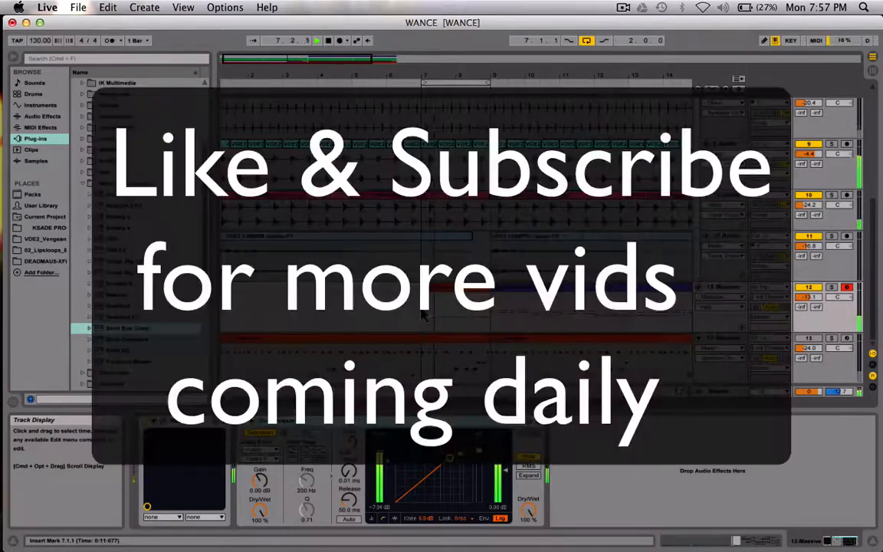